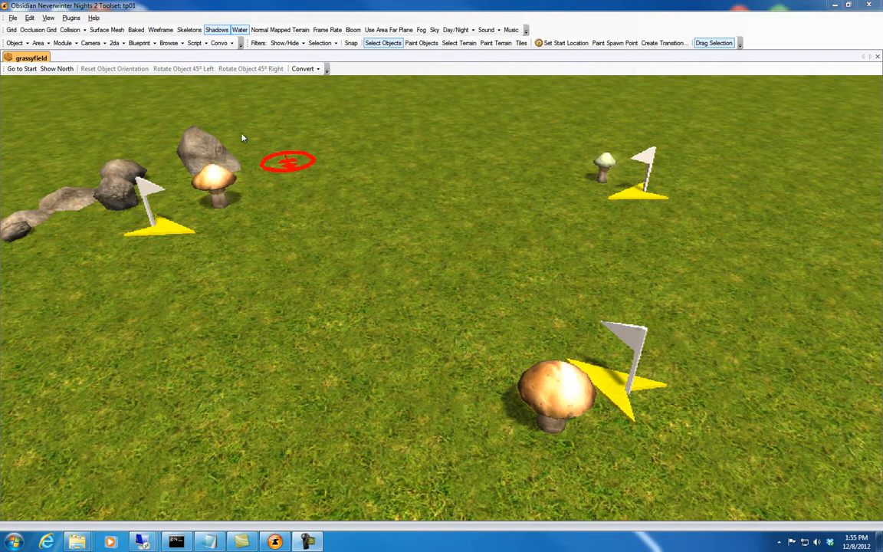
Open the standard teleport properties of the mushroom beside the rocks in the Legends Teleport Plugin and load its dest1 destination for editing.
click(222, 177)
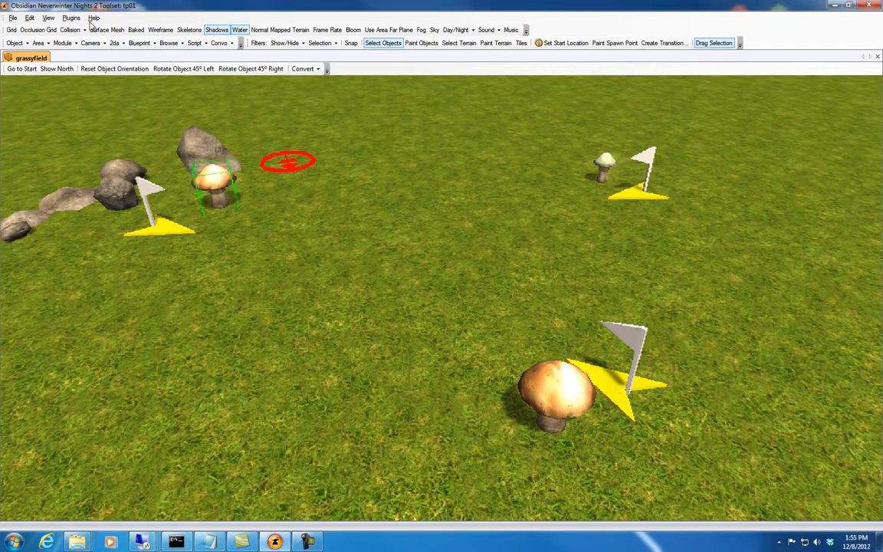
click(69, 18)
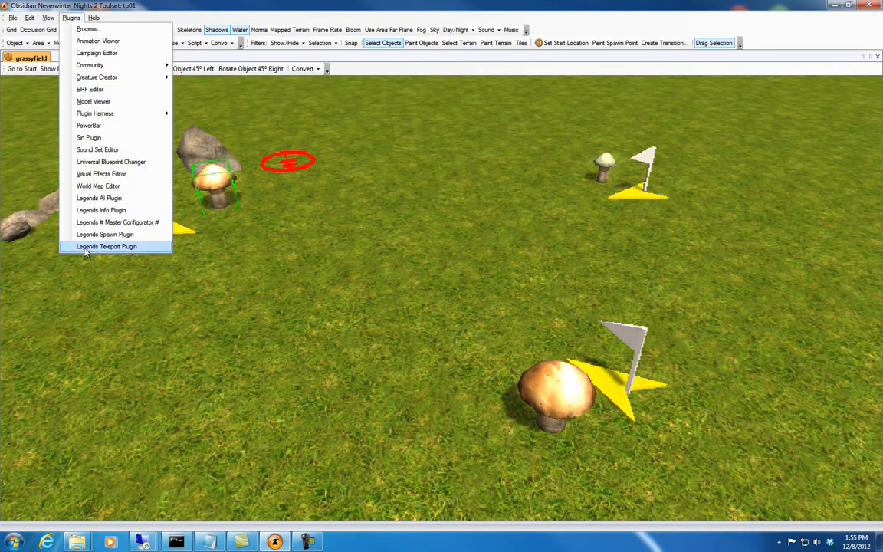
click(89, 247)
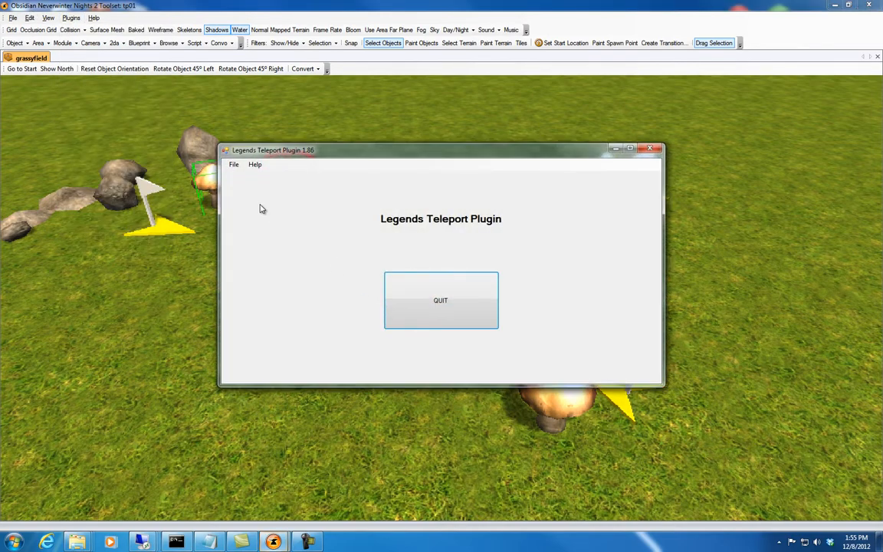
click(233, 166)
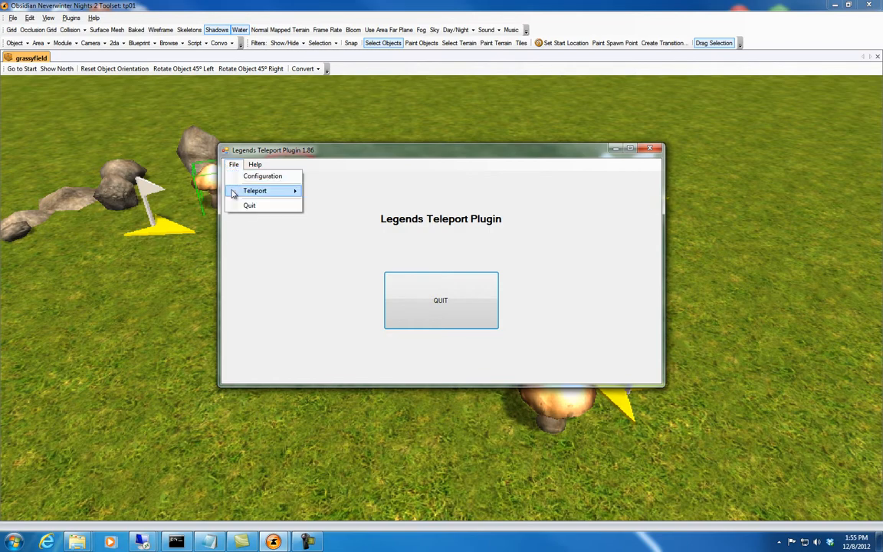
mouse_move(234, 191)
click(334, 196)
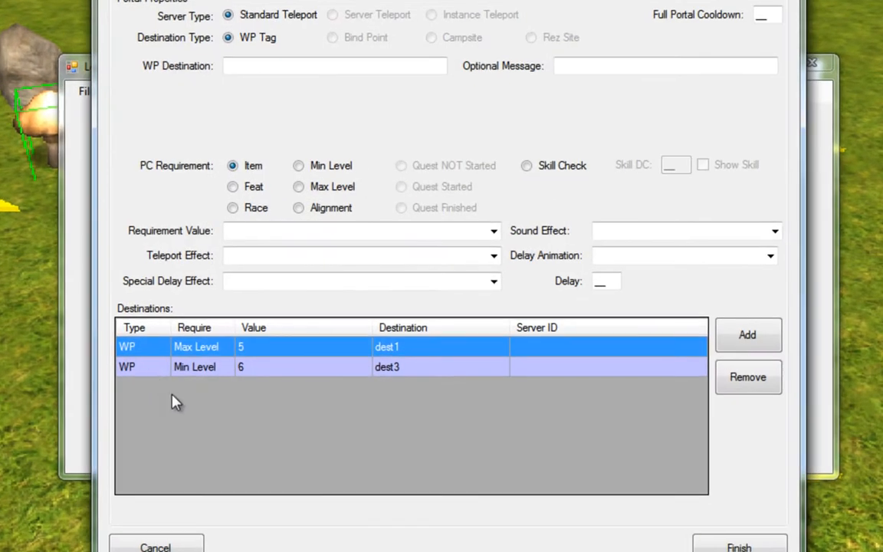
double_click(206, 351)
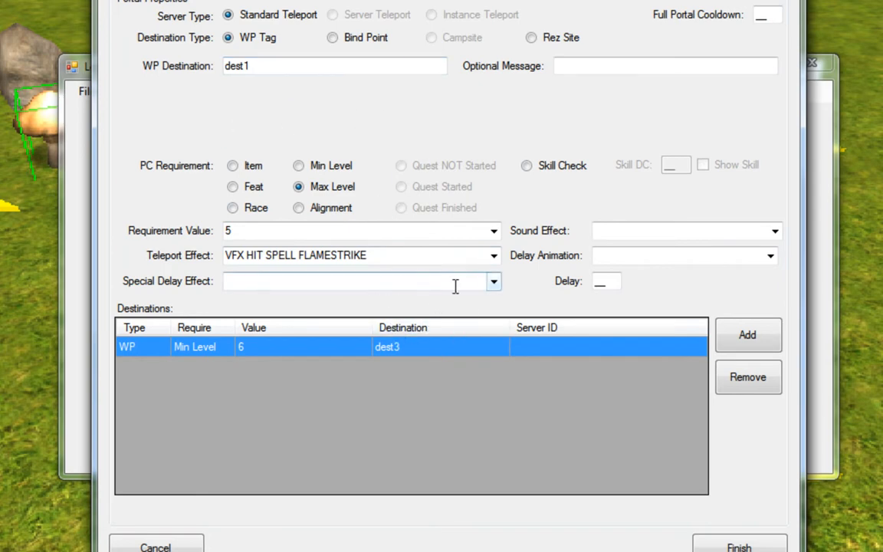
Set the dest1 destination's special delay effect to VFX DUR FIRE.
click(494, 282)
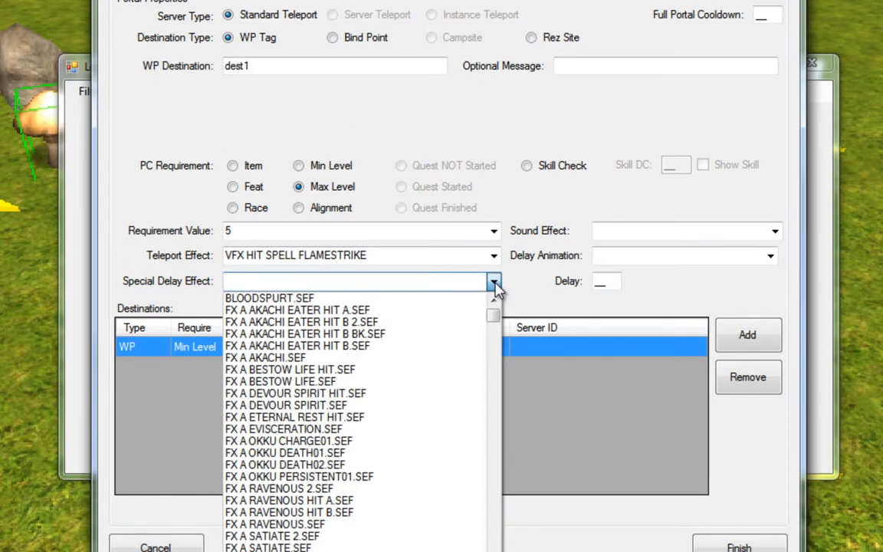
text(v)
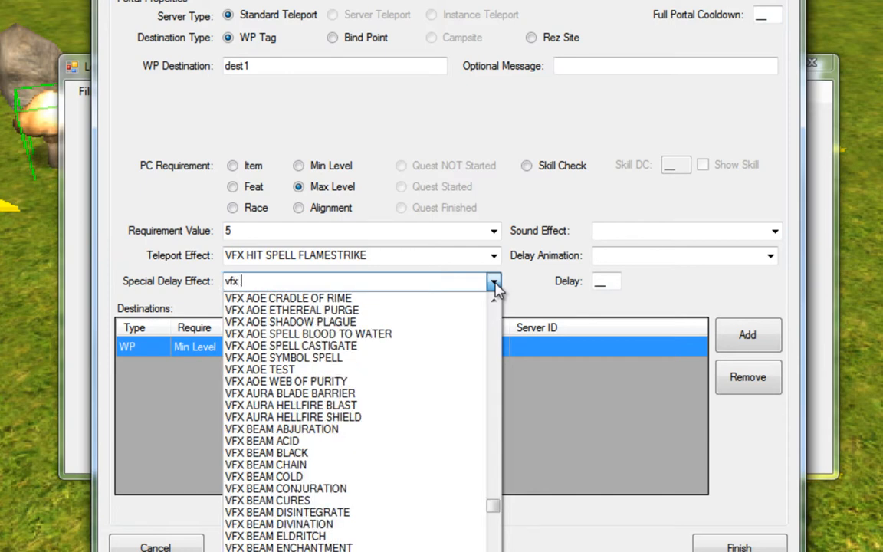
text(fx dur)
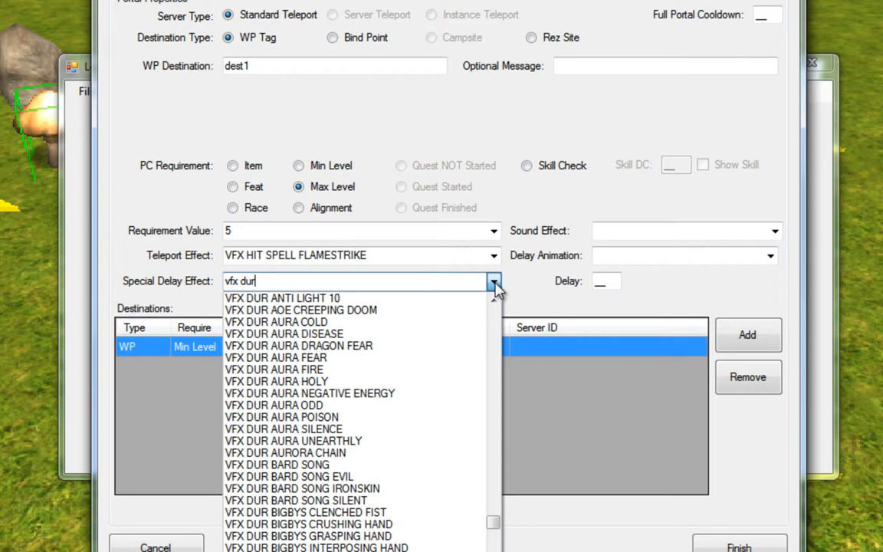
text(f)
click(326, 339)
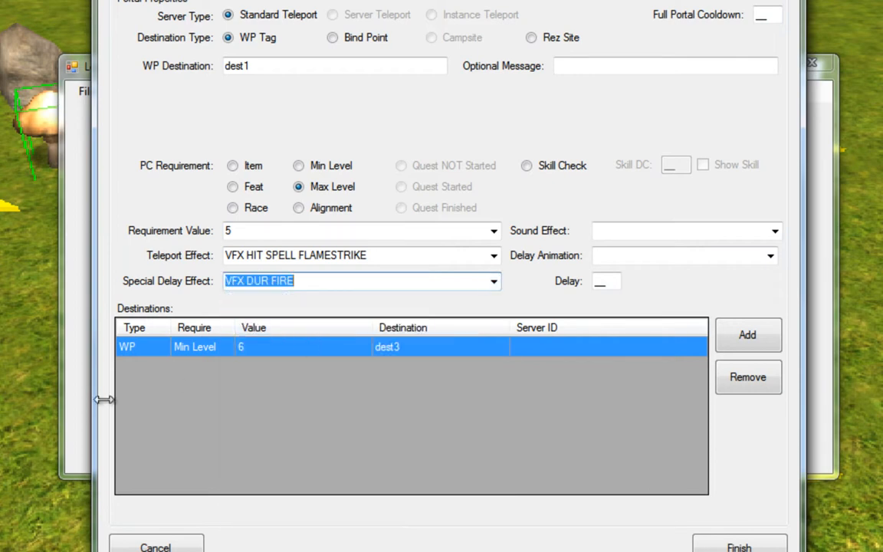
Set the destination's delay animation to sp_warcry and its delay to 7.
click(770, 256)
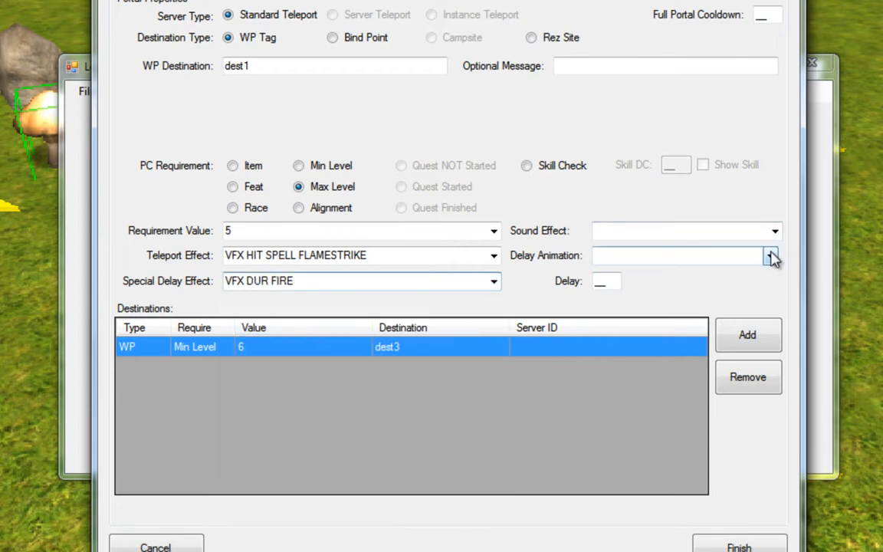
click(771, 256)
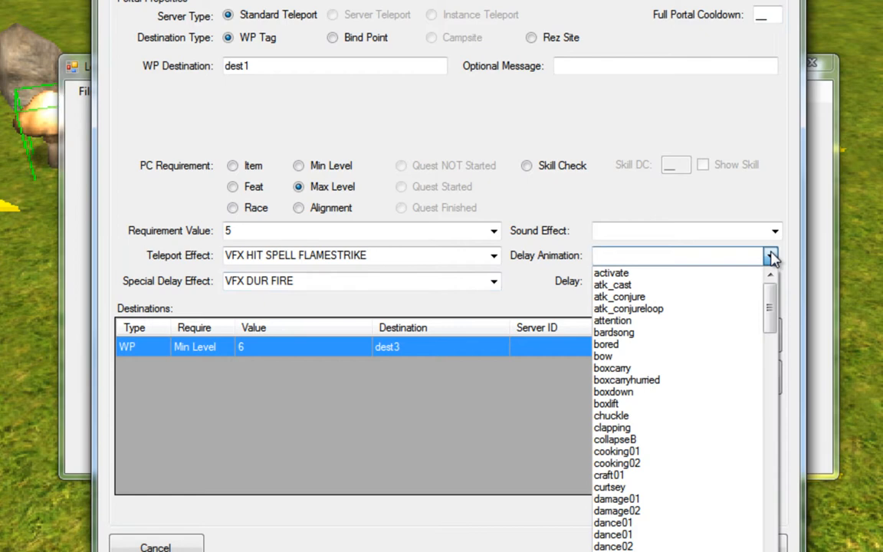
text(sp_wa)
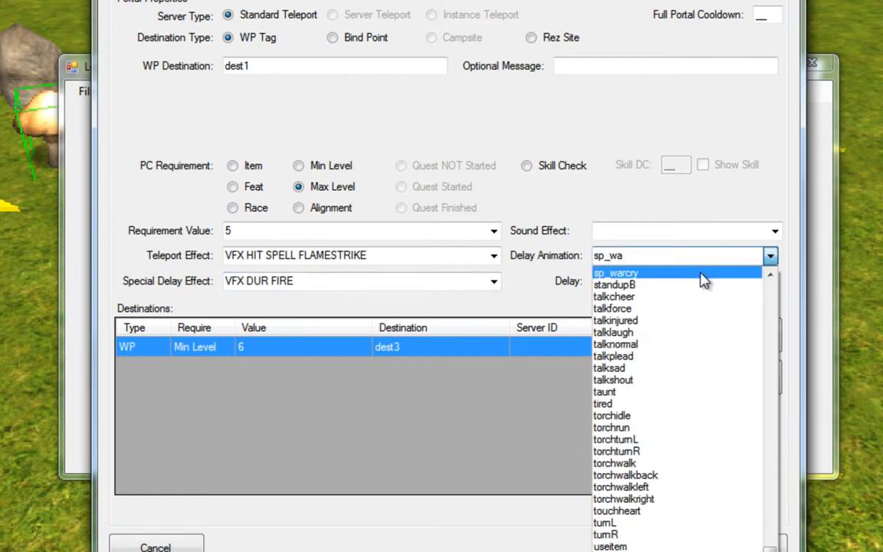
click(701, 274)
click(599, 282)
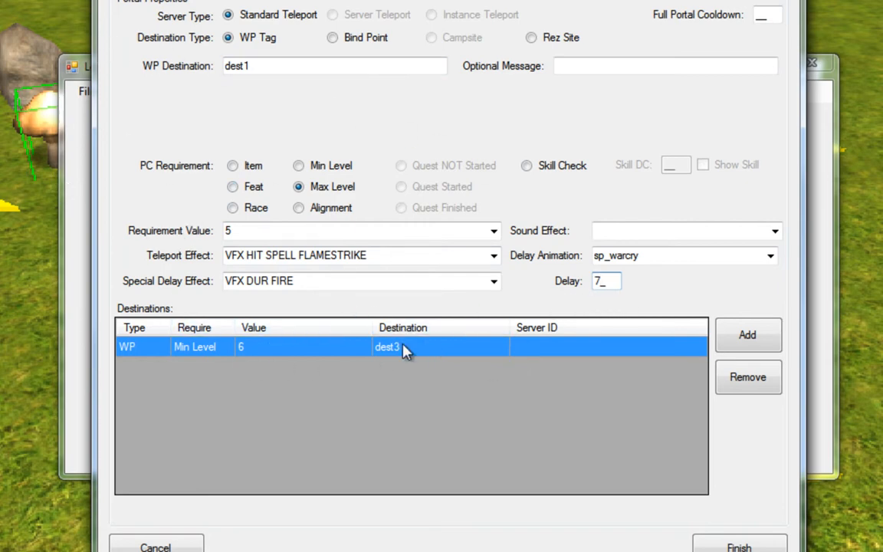
Add the edited dest1 entry back to the portal's destinations, finish the teleport setup and save the module.
click(740, 337)
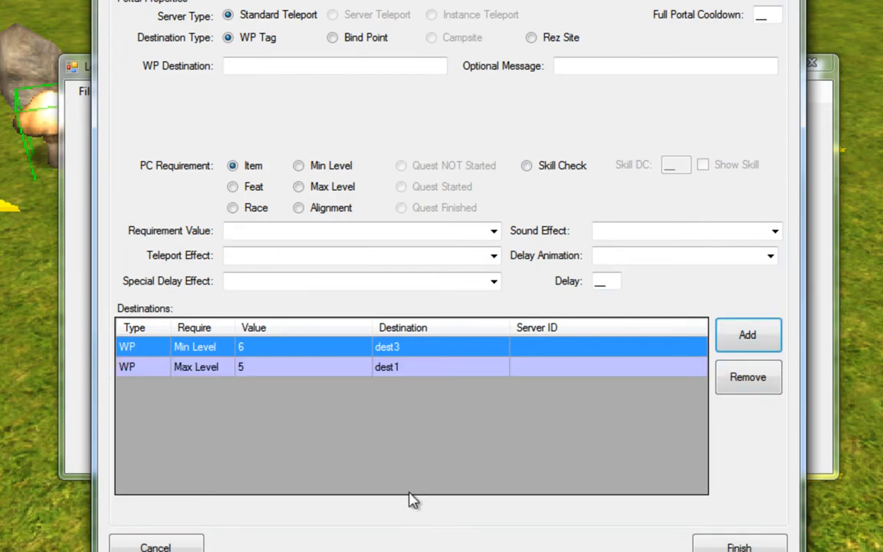
click(734, 546)
click(464, 340)
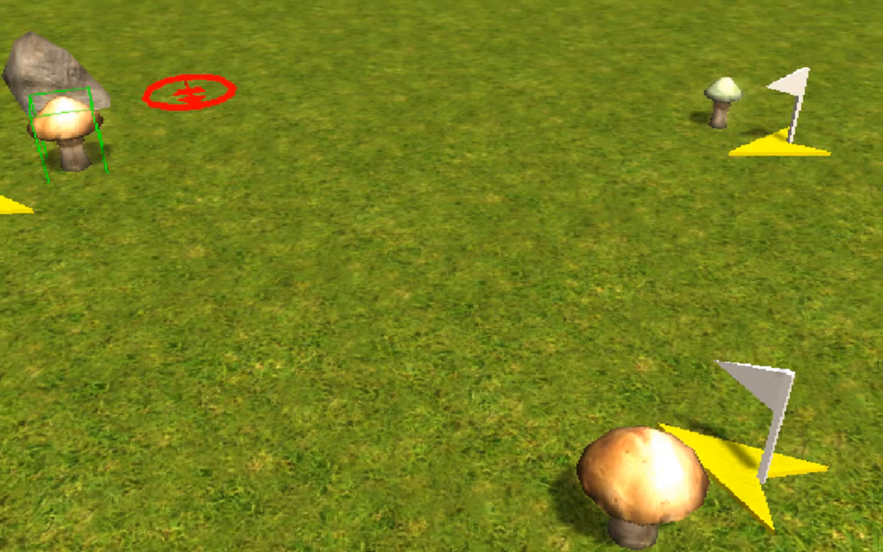
click(12, 18)
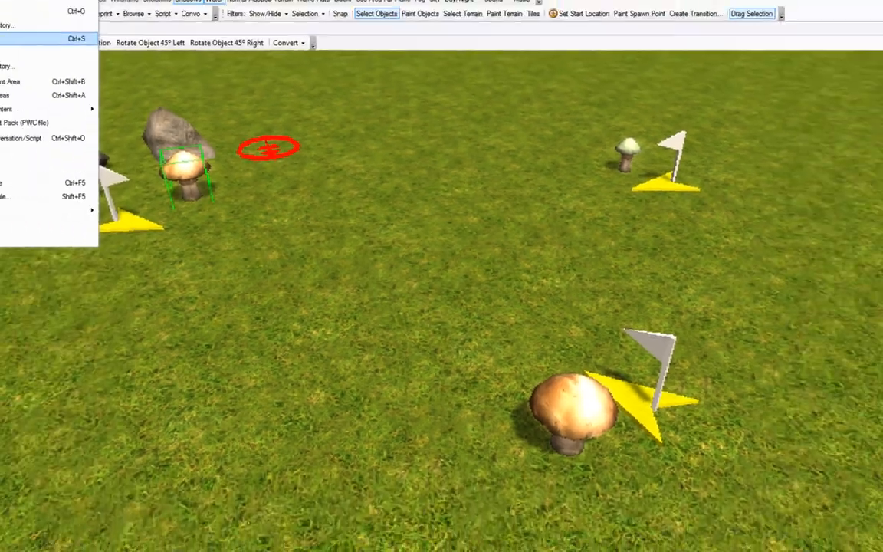
click(39, 38)
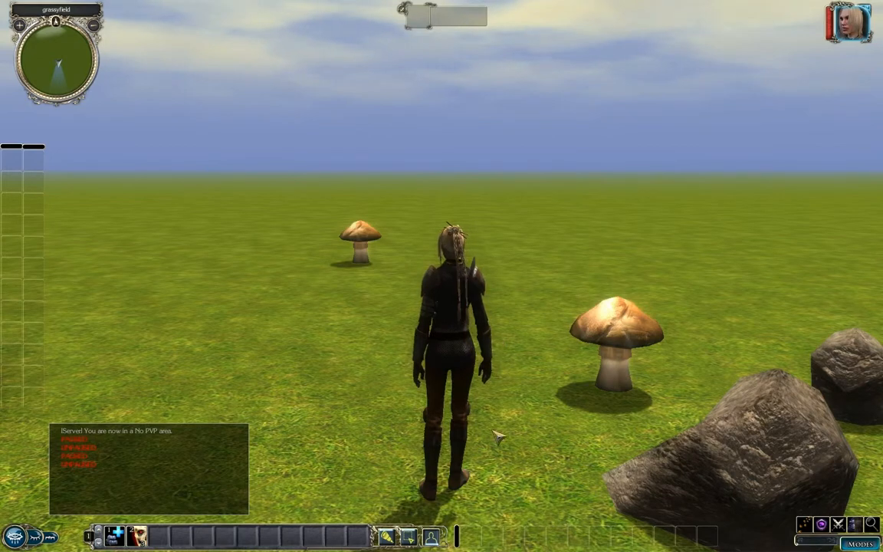
In the running game, walk the character to the mushroom by the rocks and use it to test the delayed teleport.
click(553, 416)
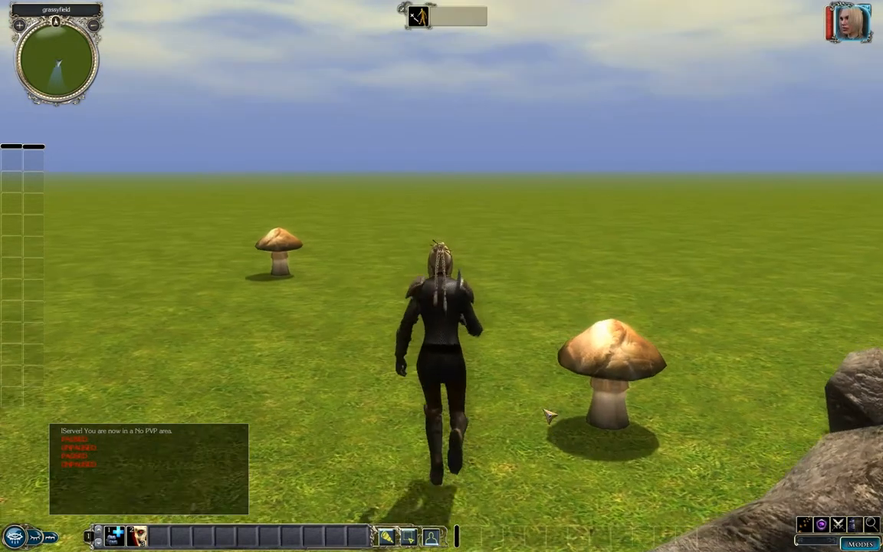
scroll(542, 365, down, 5)
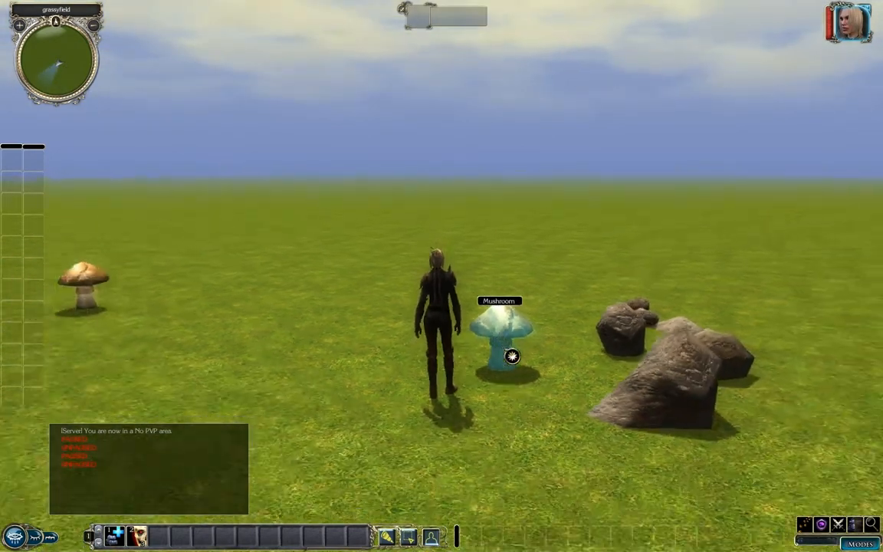
middle_drag(342, 297, 335, 363)
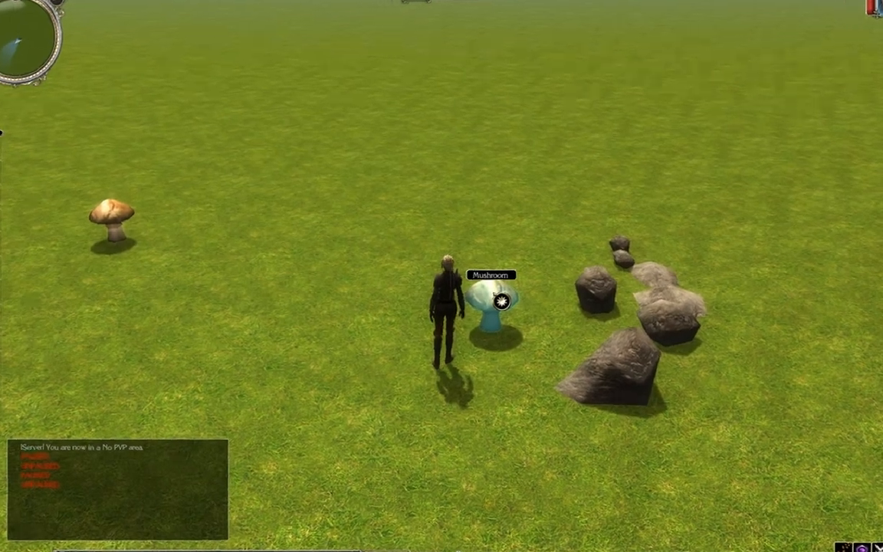
click(496, 298)
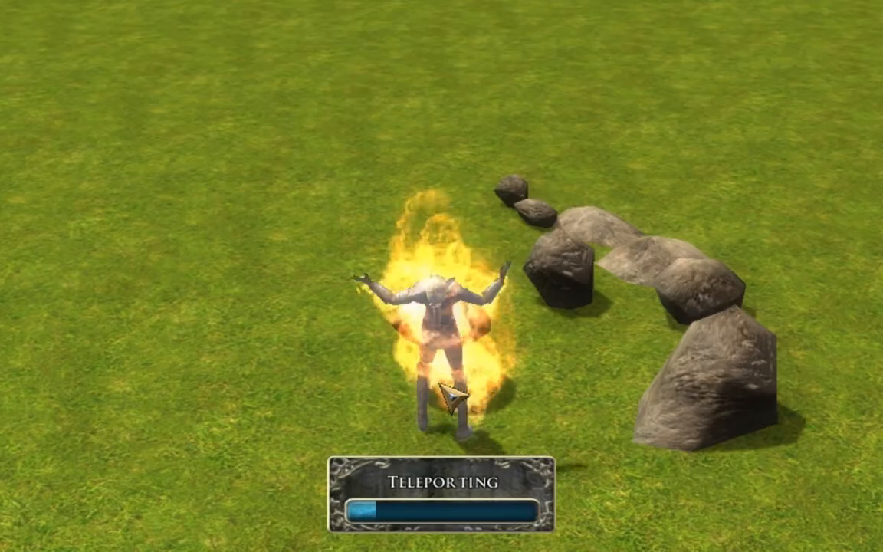
scroll(441, 386, up, 3)
mouse_move(441, 385)
middle_down()
mouse_move(222, 376)
mouse_move(421, 374)
mouse_move(322, 375)
middle_up()
scroll(323, 375, down, 4)
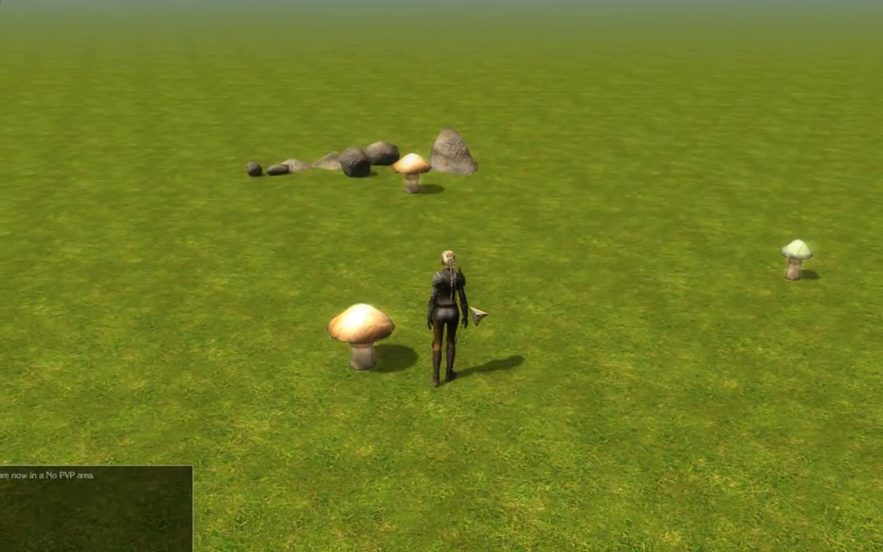
Walk the character back to the rocks and use the mushroom portal again, viewing the teleport from the front.
scroll(529, 277, up, 2)
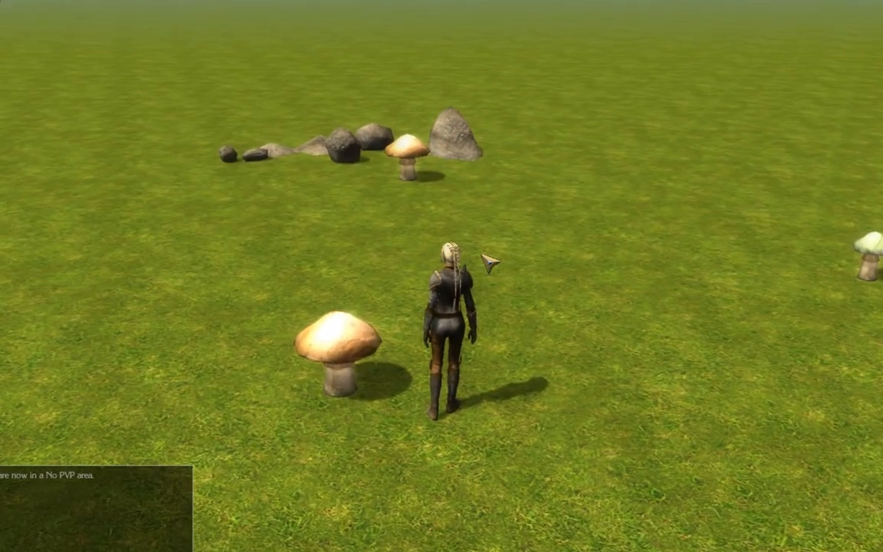
click(469, 200)
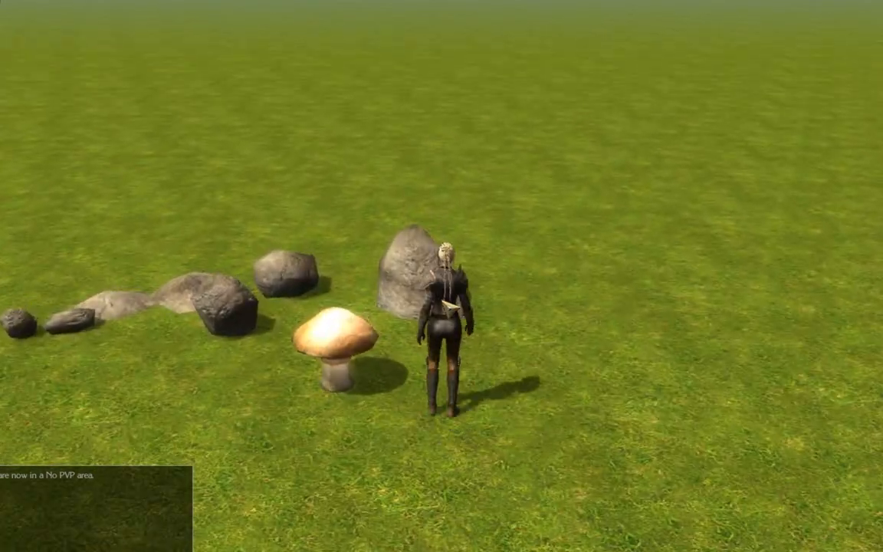
key(a)
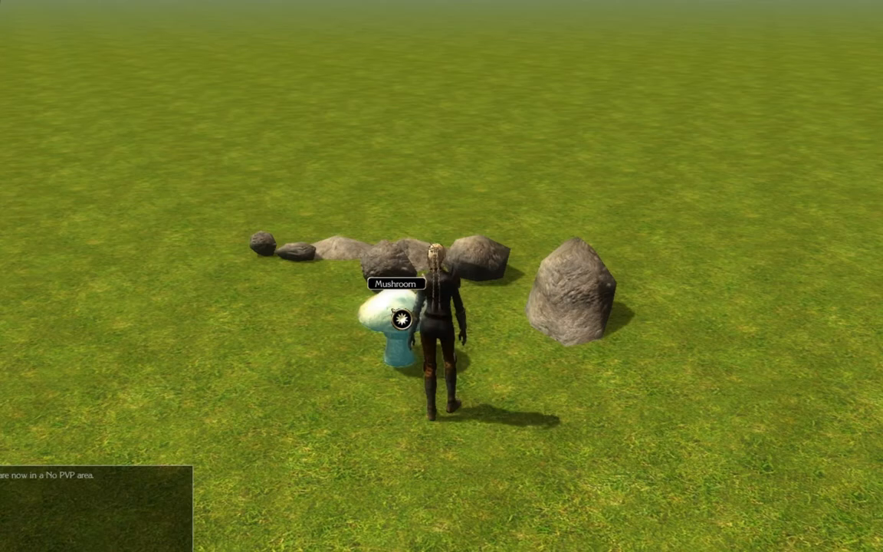
click(402, 318)
right_drag(289, 309, 613, 309)
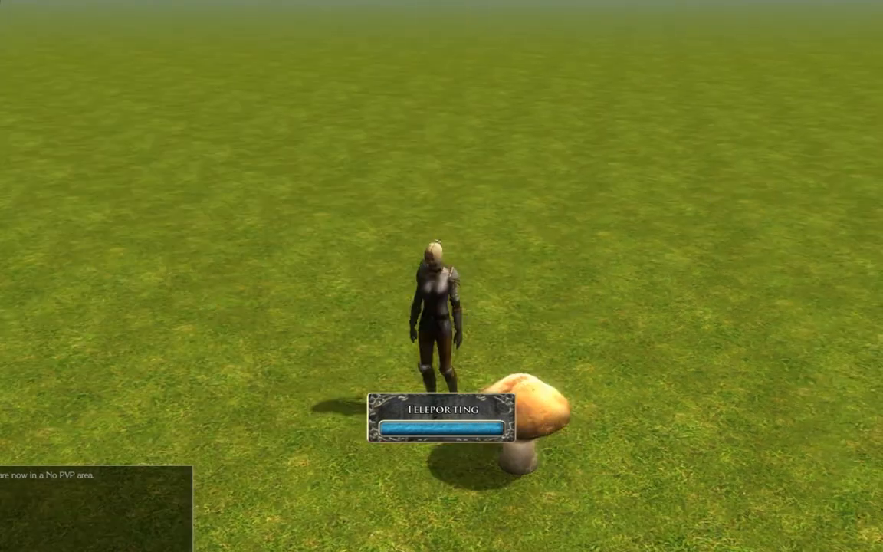
right_drag(612, 309, 335, 300)
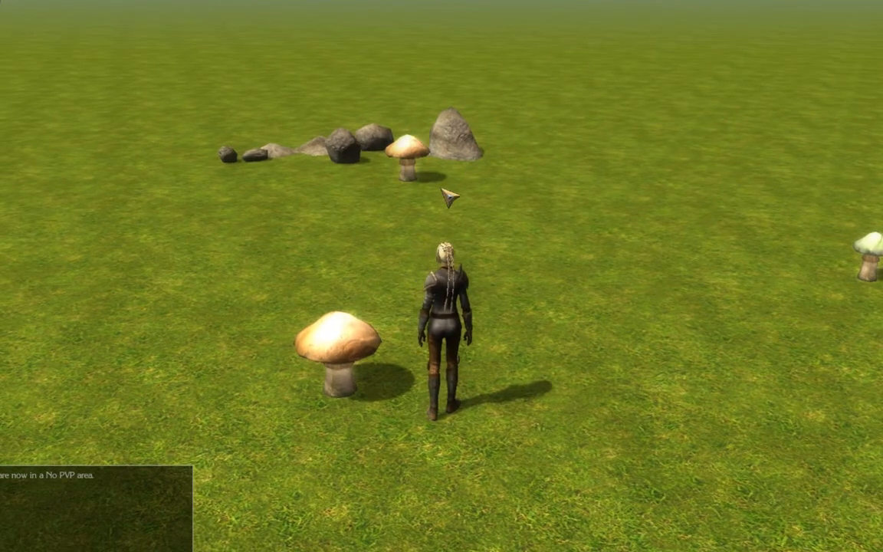
Return to the rocks once more and repeat the mushroom teleport, watching the fire effect from several angles.
click(447, 198)
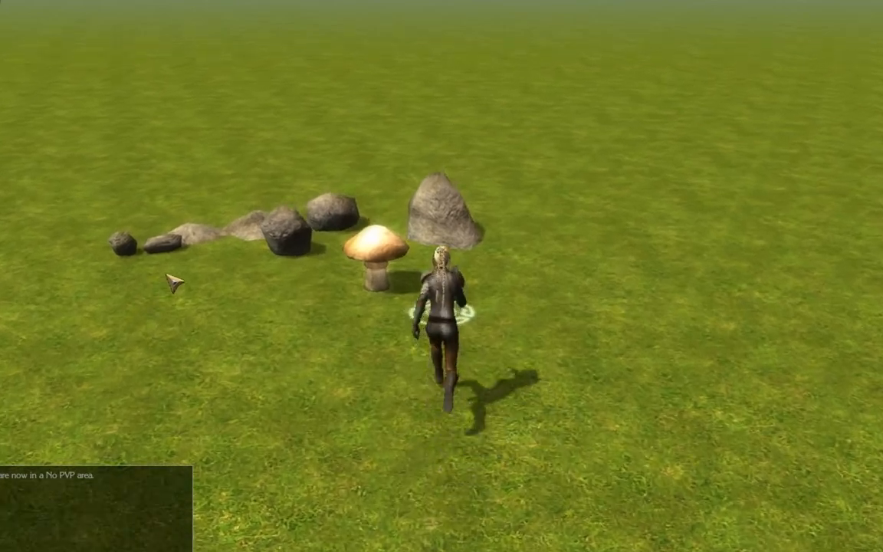
click(371, 328)
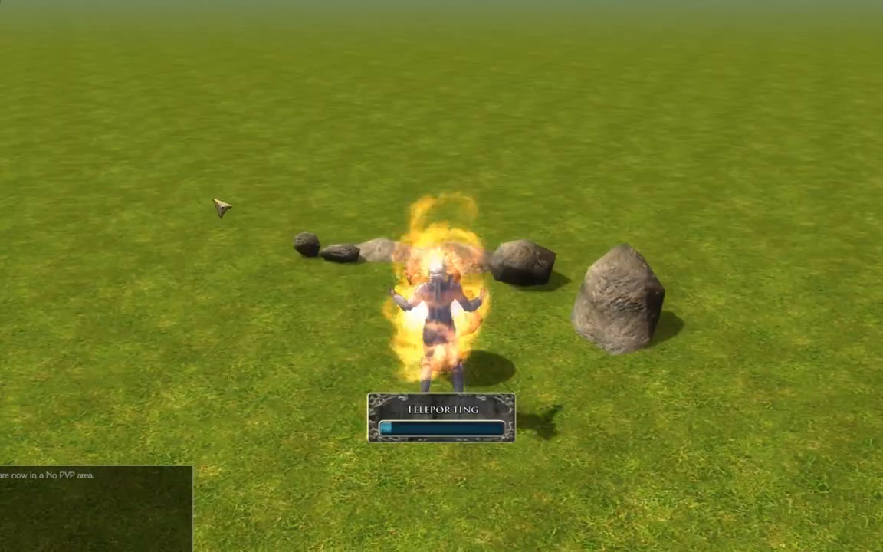
mouse_move(220, 207)
right_down()
mouse_move(445, 196)
mouse_move(502, 182)
right_up()
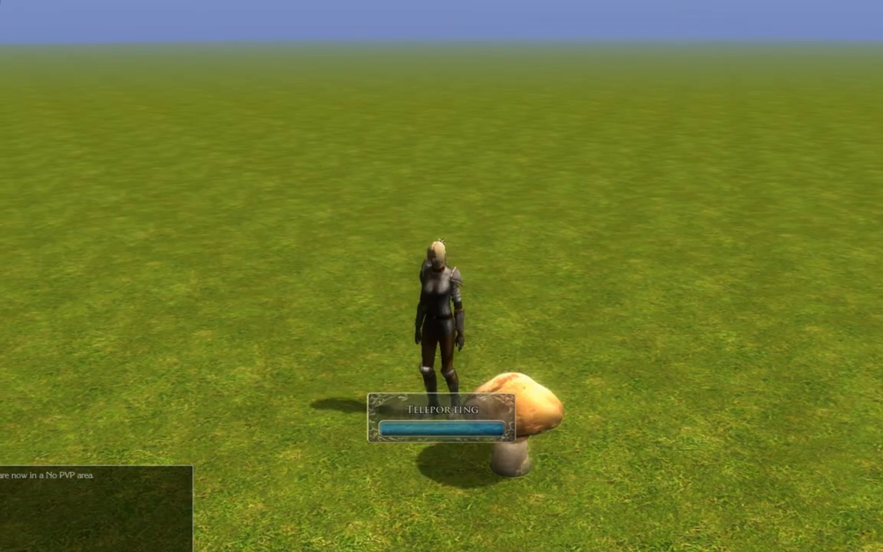
right_drag(503, 183, 190, 138)
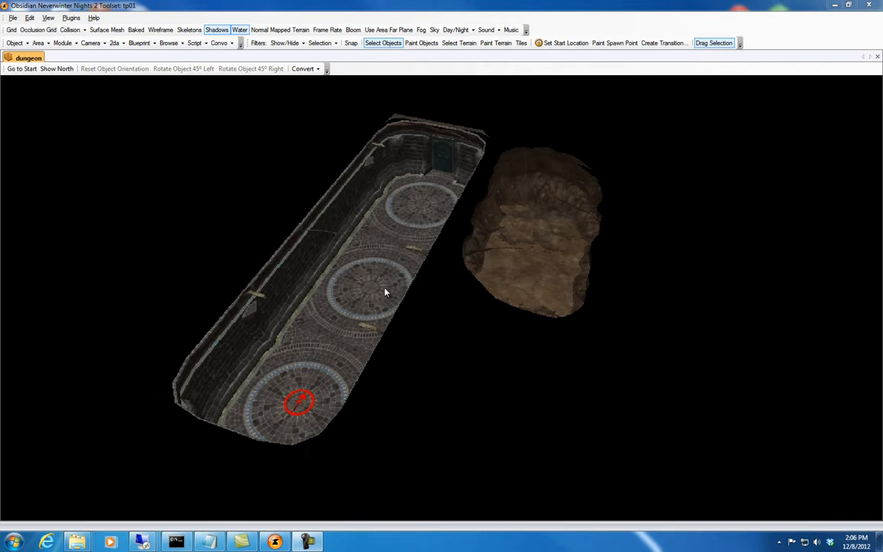
middle_drag(355, 293, 375, 293)
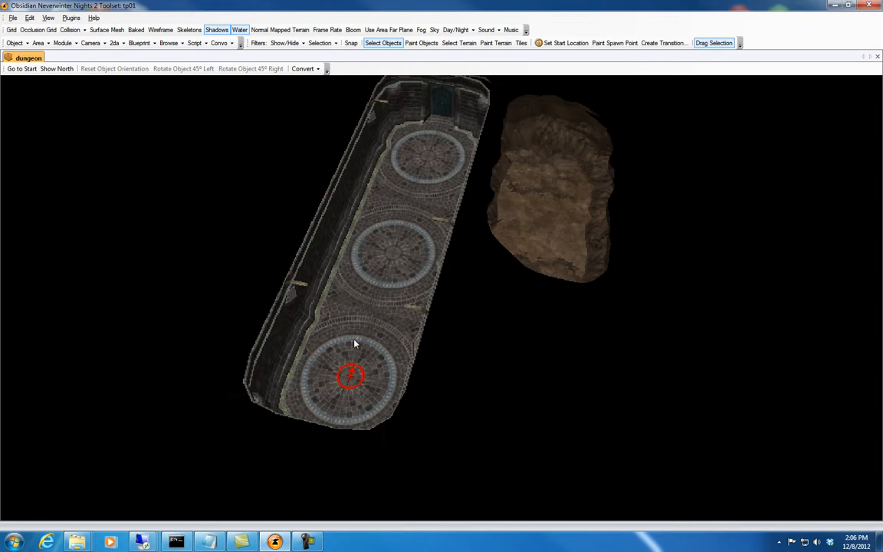
mouse_move(355, 359)
middle_down()
mouse_move(346, 345)
mouse_move(311, 335)
mouse_move(338, 332)
middle_up()
scroll(363, 338, up, 5)
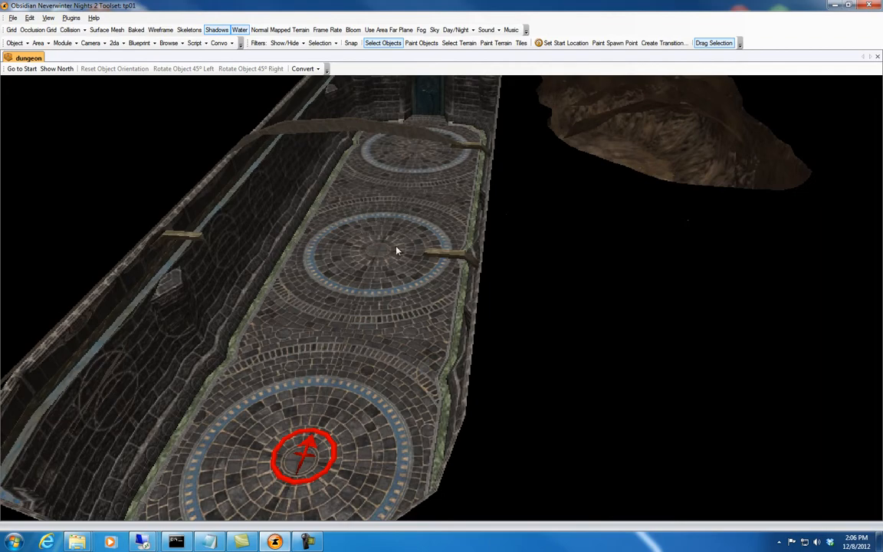
mouse_move(385, 284)
middle_down()
mouse_move(382, 259)
mouse_move(378, 289)
mouse_move(373, 282)
mouse_move(452, 209)
middle_up()
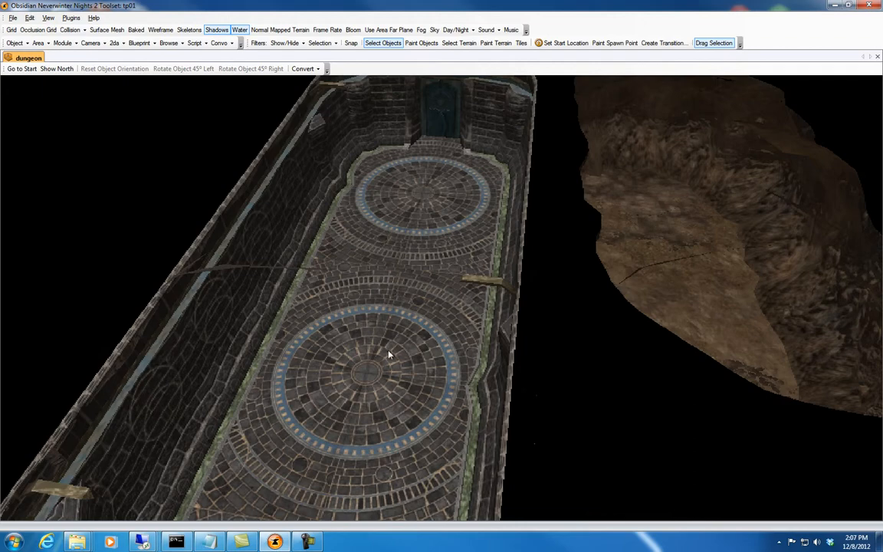
Draw a four-sided trigger over the door-side half of the floor circle nearest the dungeon door.
middle_drag(389, 355, 386, 293)
scroll(386, 292, down, 2)
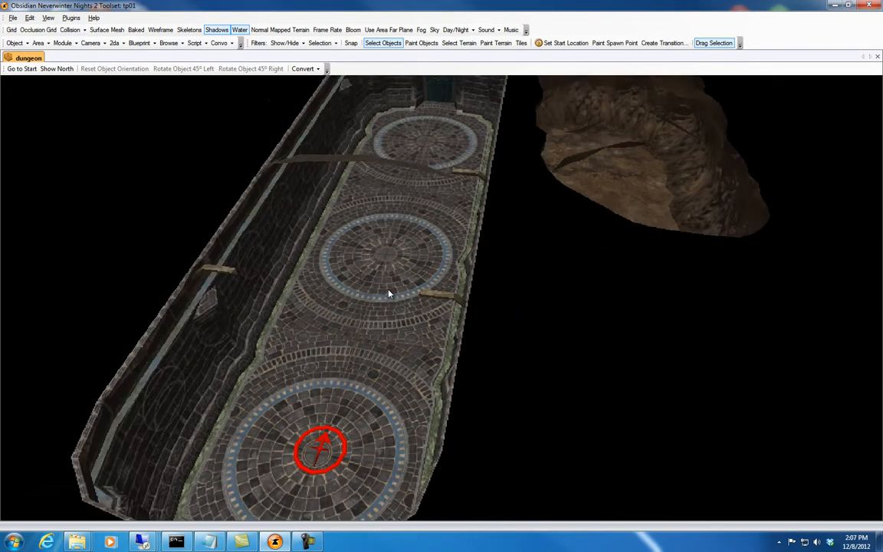
scroll(391, 285, down, 3)
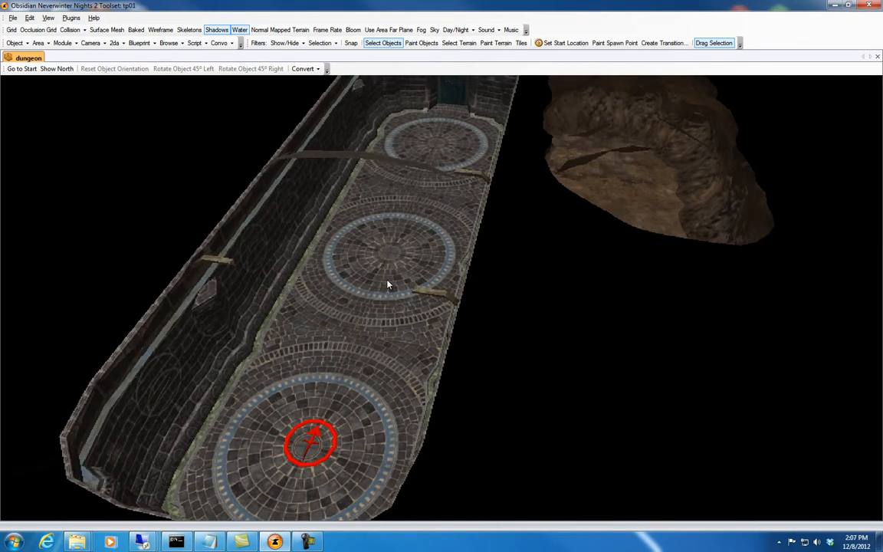
middle_drag(390, 284, 388, 286)
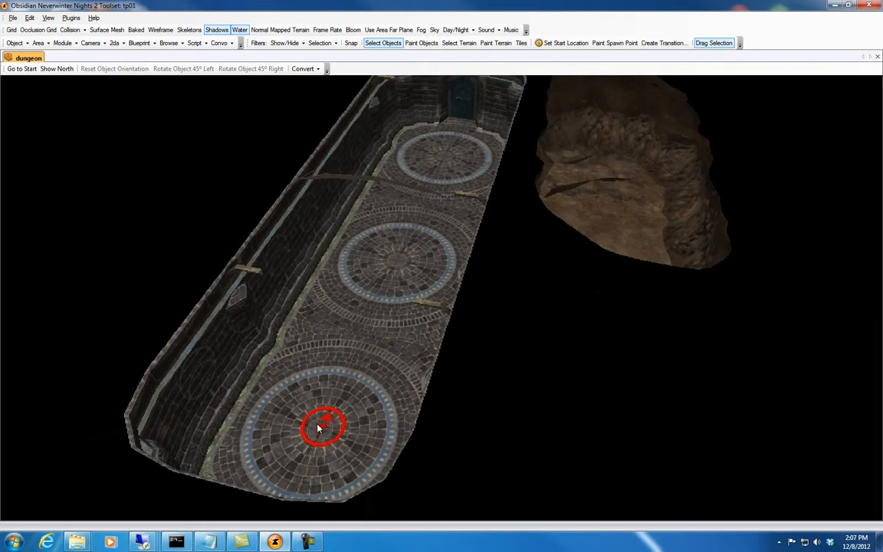
middle_drag(319, 428, 391, 276)
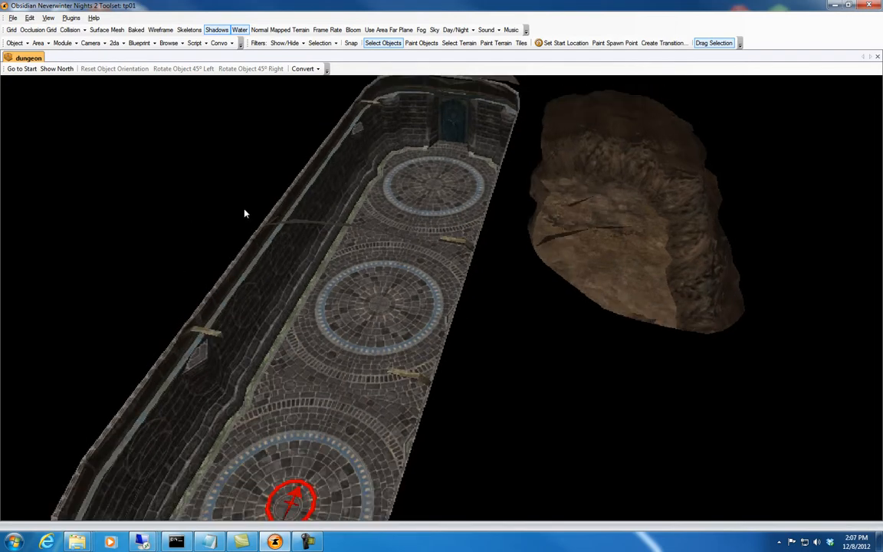
mouse_move(345, 317)
middle_down()
mouse_move(365, 262)
mouse_move(357, 320)
mouse_move(391, 328)
mouse_move(391, 345)
mouse_move(399, 329)
middle_up()
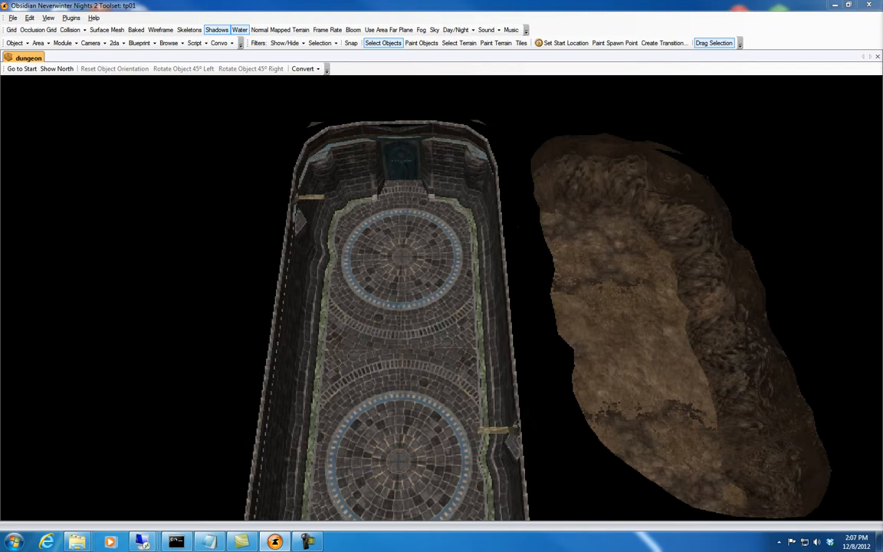
click(422, 43)
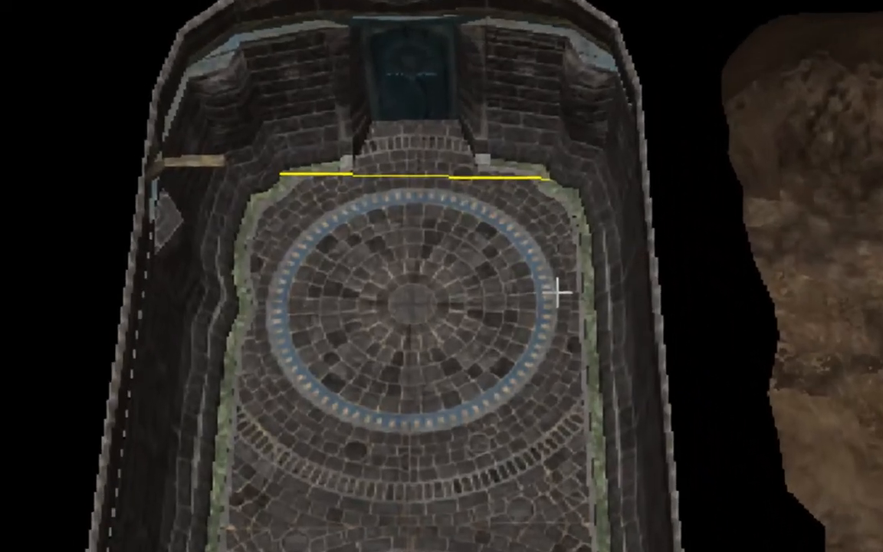
click(560, 289)
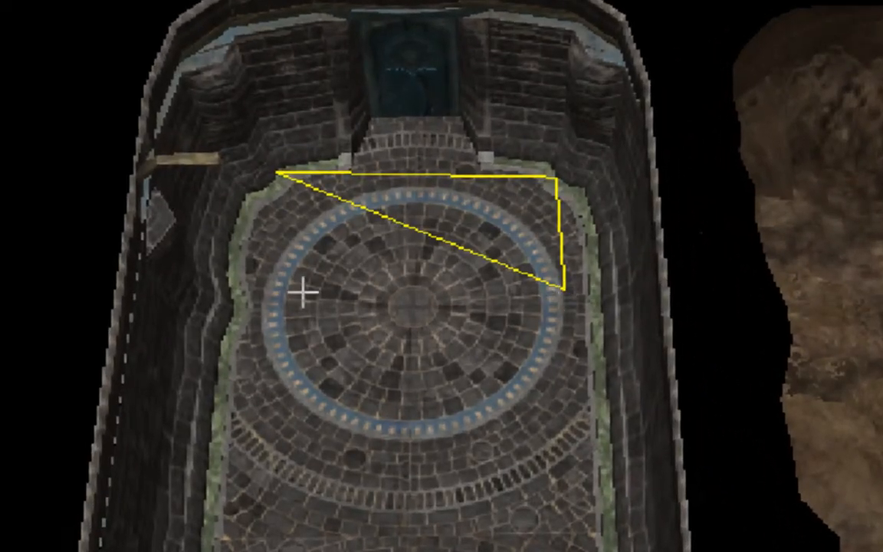
click(255, 284)
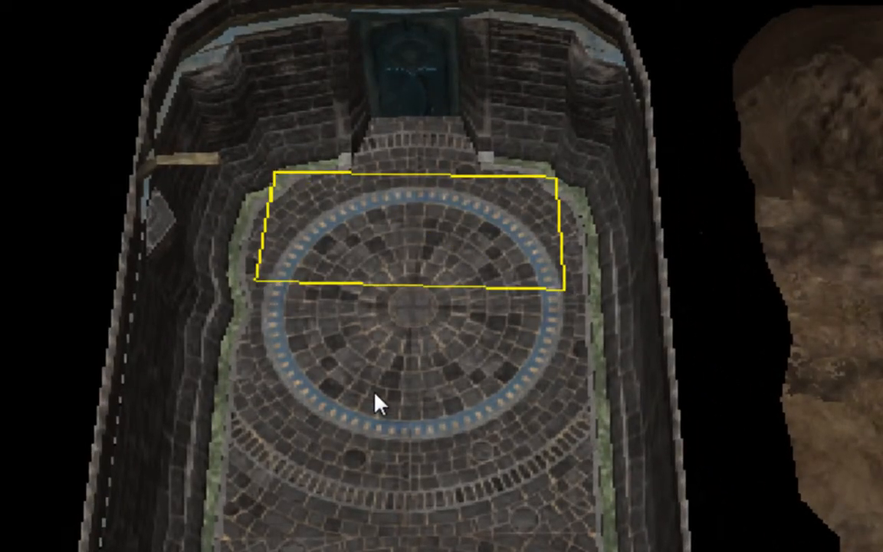
mouse_move(375, 394)
middle_down()
mouse_move(378, 377)
mouse_move(376, 435)
mouse_move(378, 363)
mouse_move(377, 400)
middle_up()
click(407, 308)
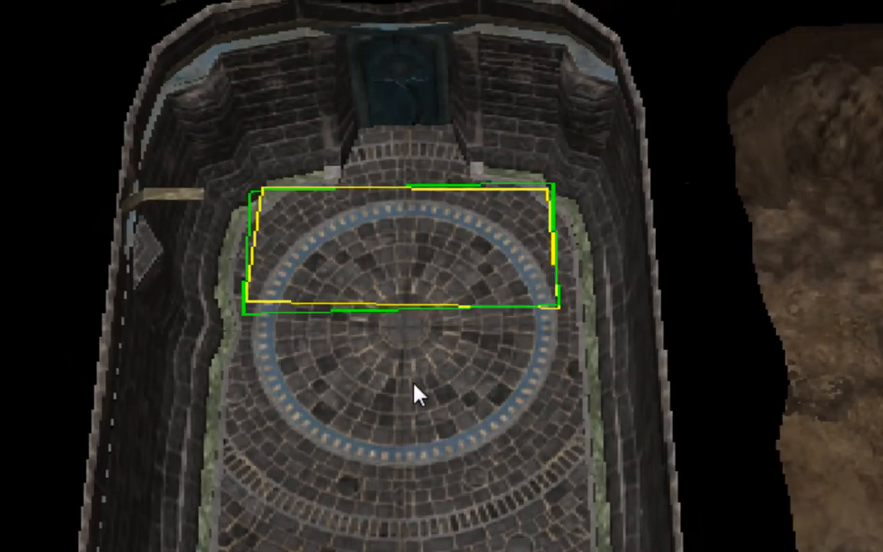
click(408, 383)
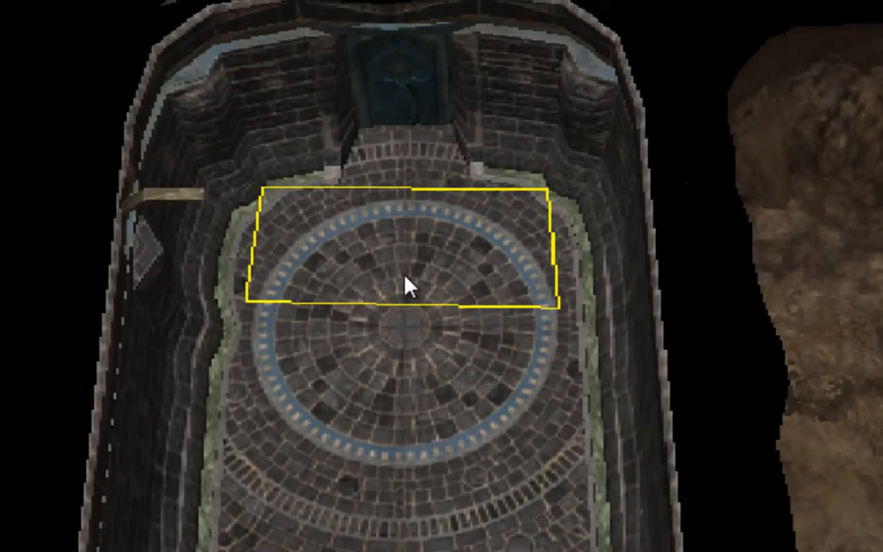
click(411, 190)
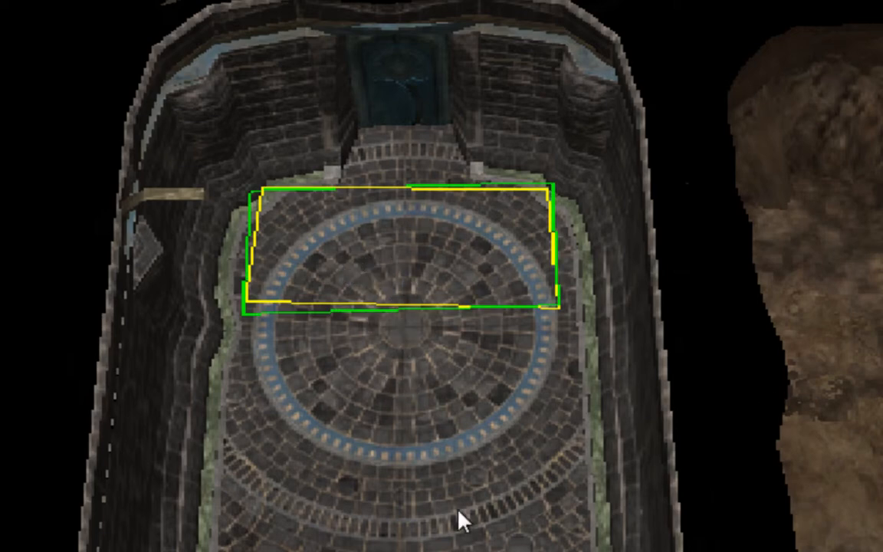
click(427, 425)
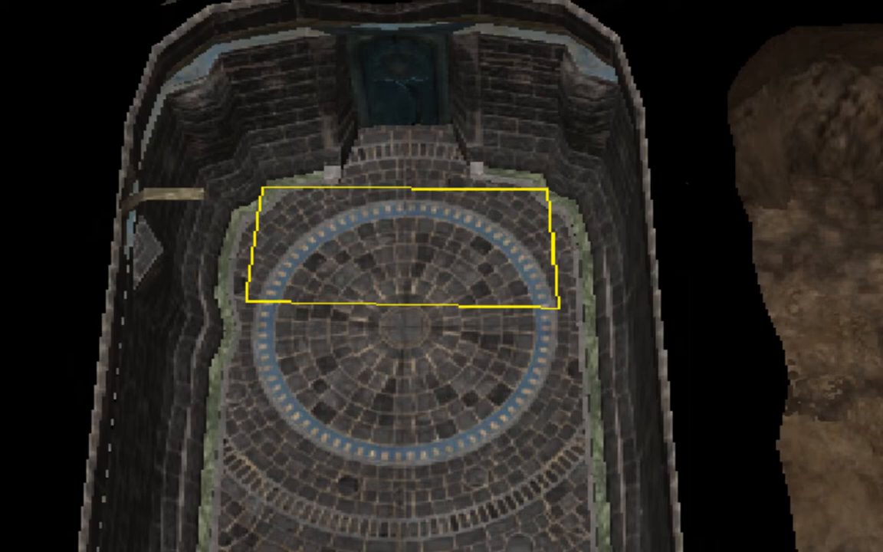
Place a waypoint on the cave floor at about 31.9, 49.4 and rotate it to a heading of about -95.
middle_drag(882, 412, 779, 403)
click(533, 302)
click(551, 300)
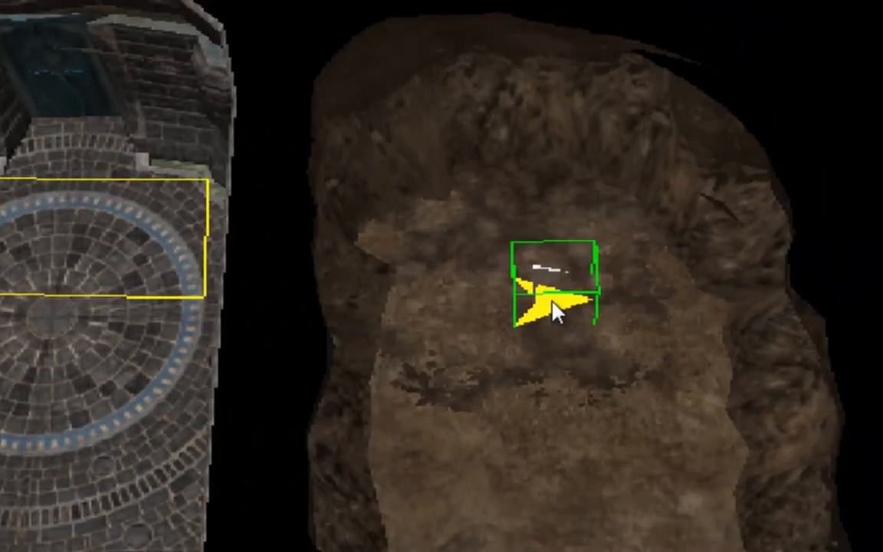
mouse_move(551, 300)
shift+right_down()
mouse_move(350, 309)
mouse_move(545, 301)
shift+right_up()
mouse_move(541, 301)
mouse_down()
mouse_move(566, 315)
mouse_move(558, 325)
mouse_up()
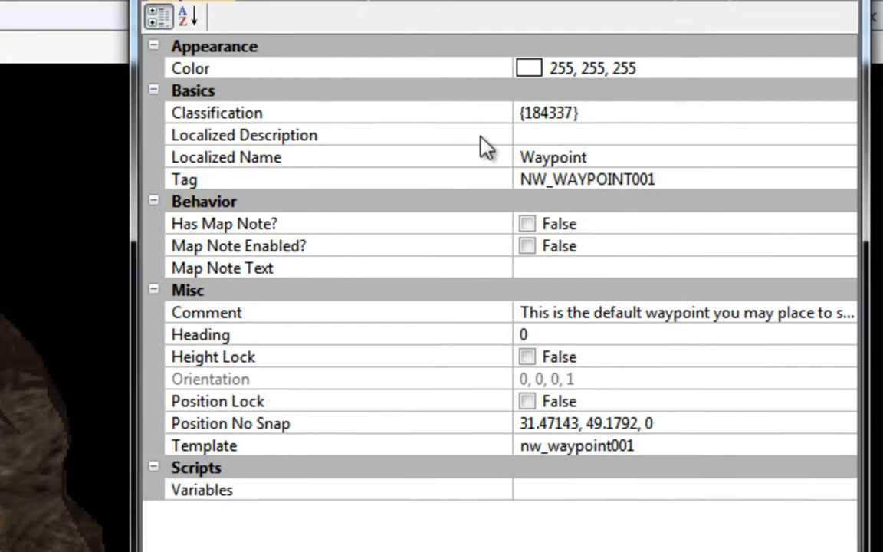
Set the cave waypoint's tag to pitin, close its properties and deselect it.
click(683, 171)
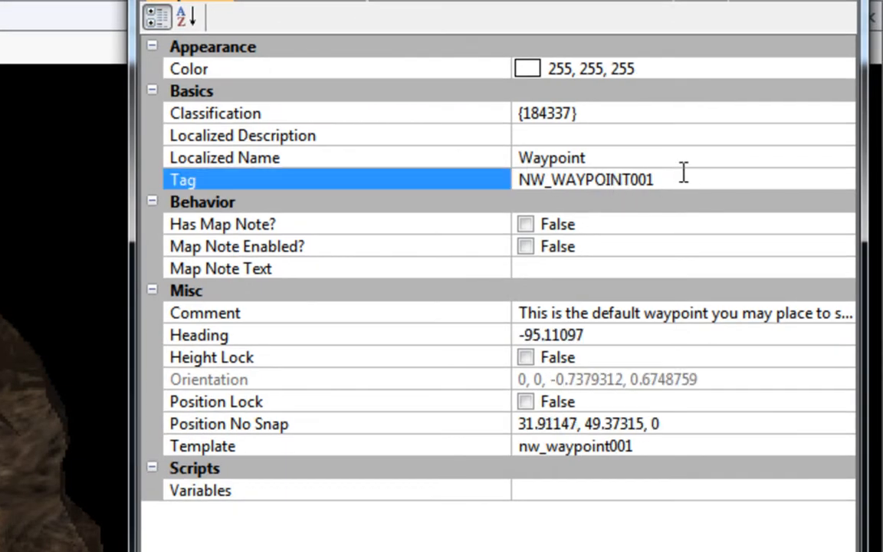
click(683, 171)
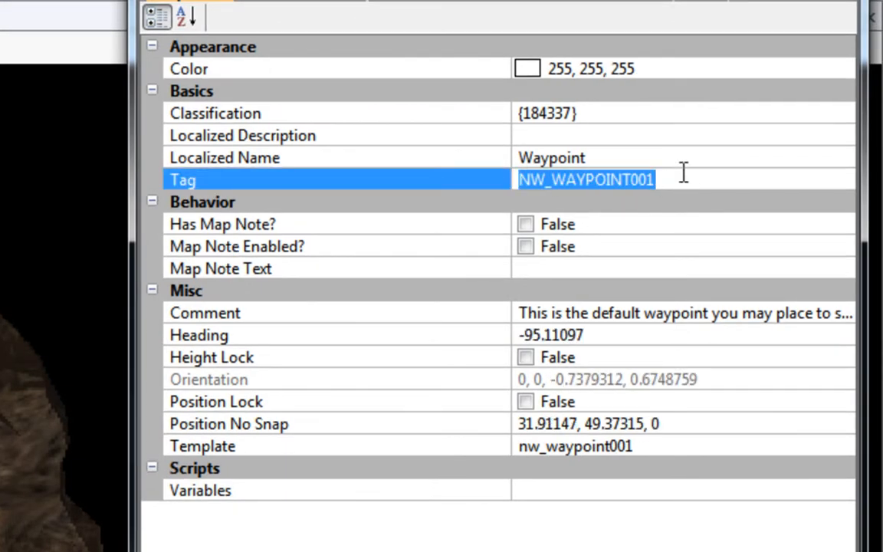
text(pitin)
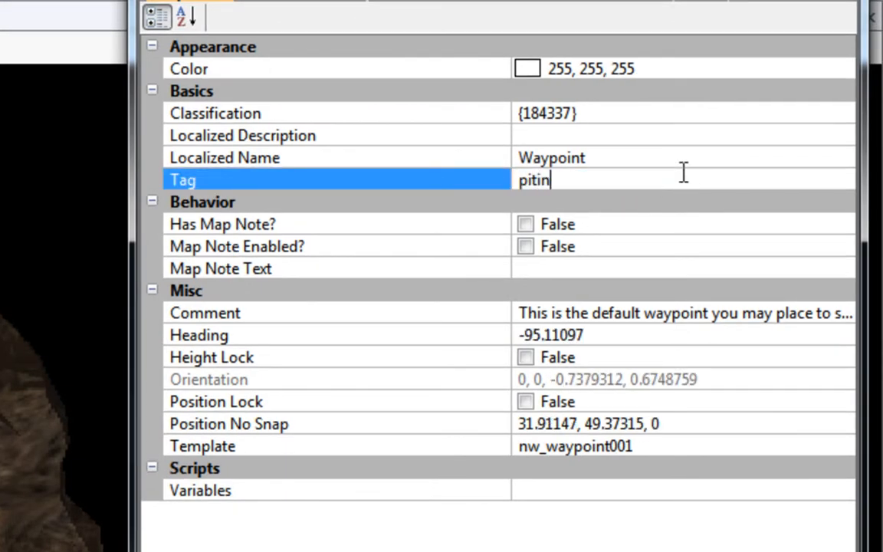
key(Return)
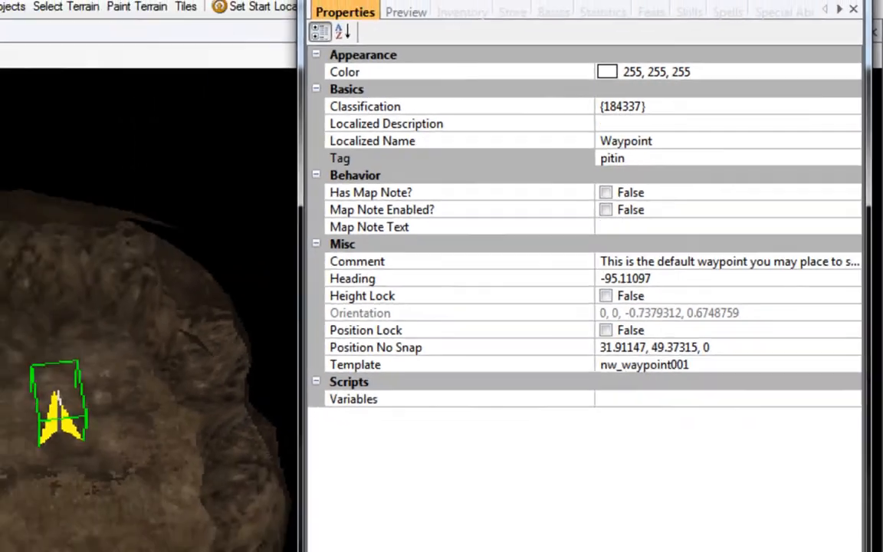
click(862, 30)
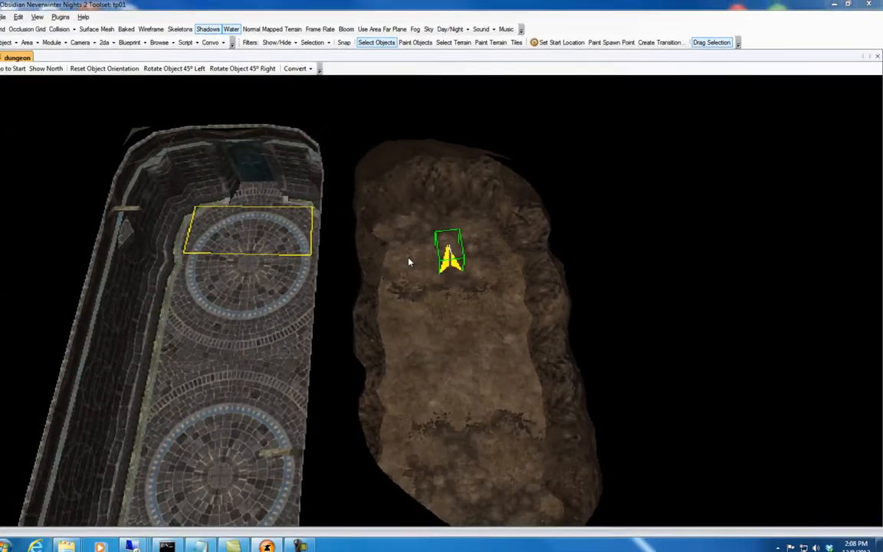
click(469, 291)
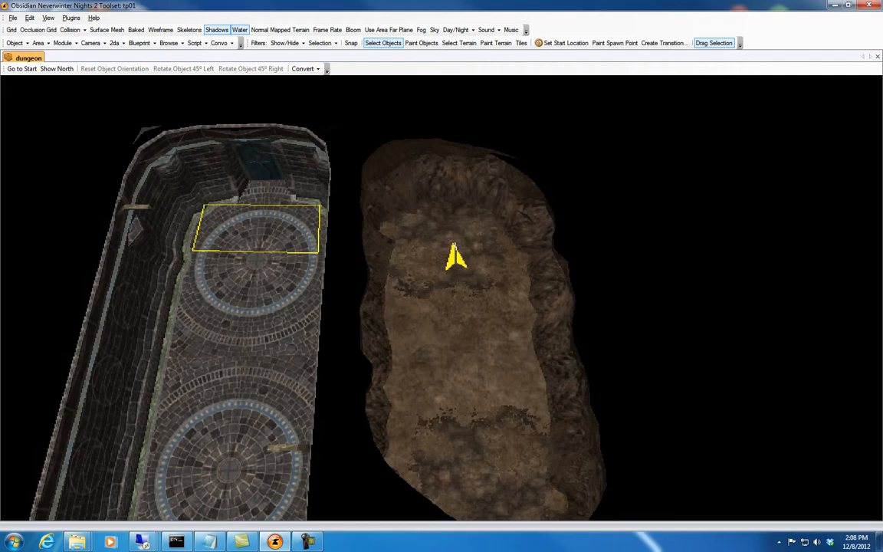
Draw a Minor Spike Trap trigger as a four-sided area around the waypoint in the cave.
drag(882, 4, 627, 5)
click(755, 19)
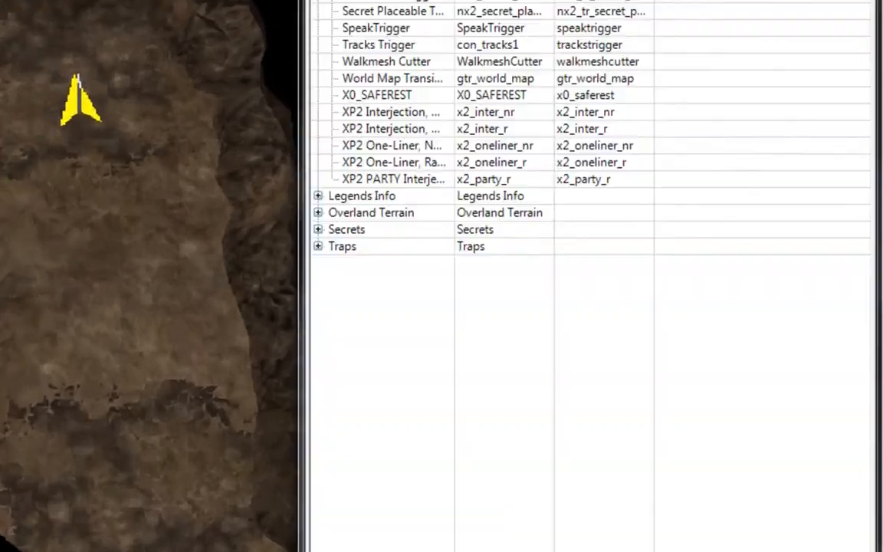
click(193, 205)
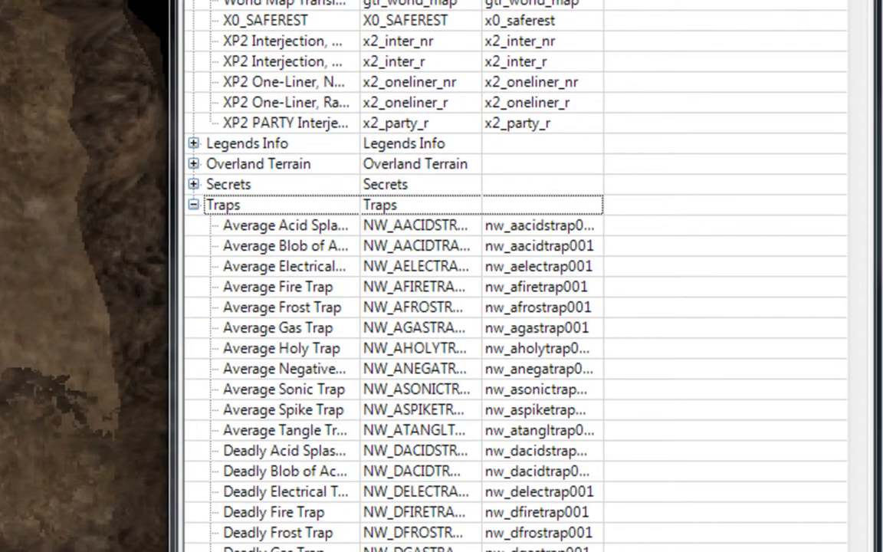
scroll(521, 307, down, 5)
drag(858, 4, 848, 83)
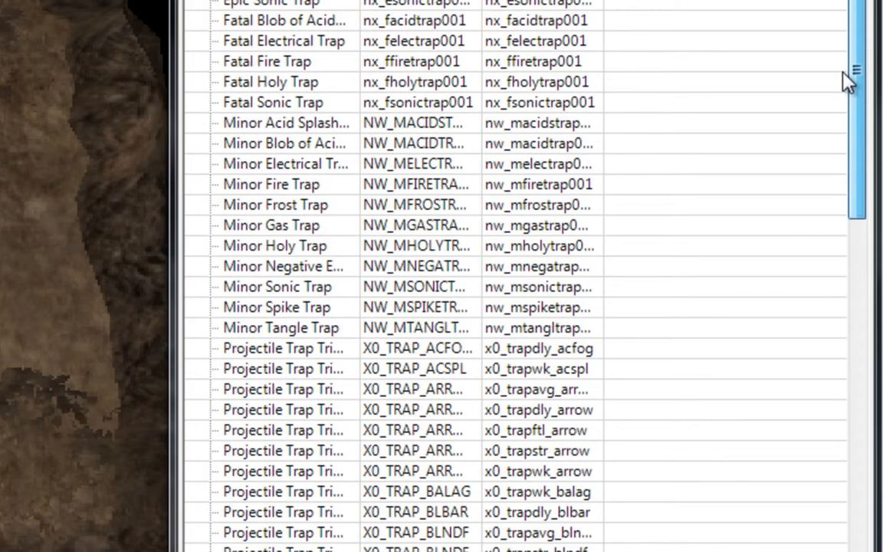
click(261, 308)
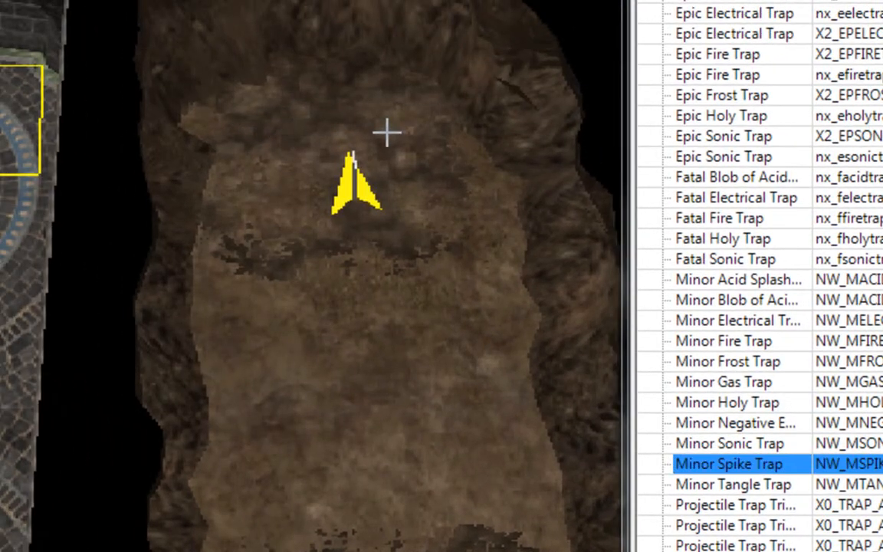
click(409, 125)
click(422, 225)
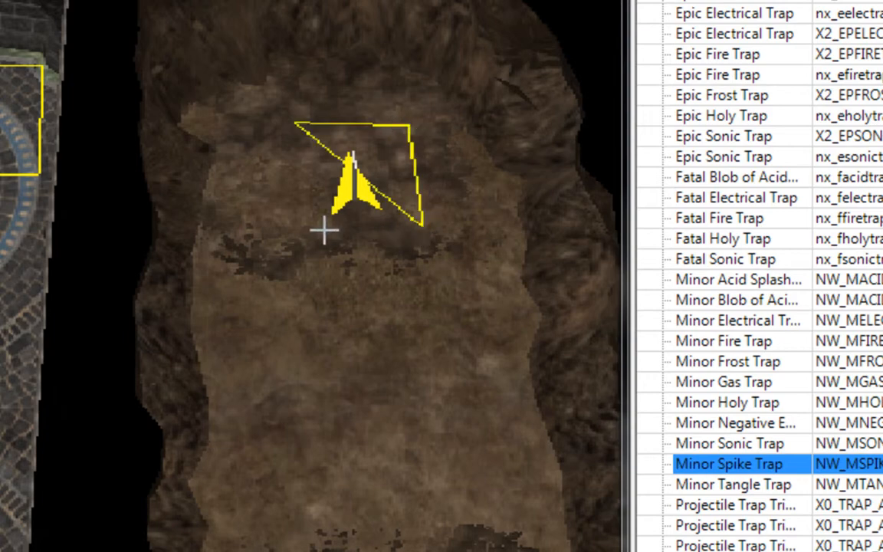
click(298, 227)
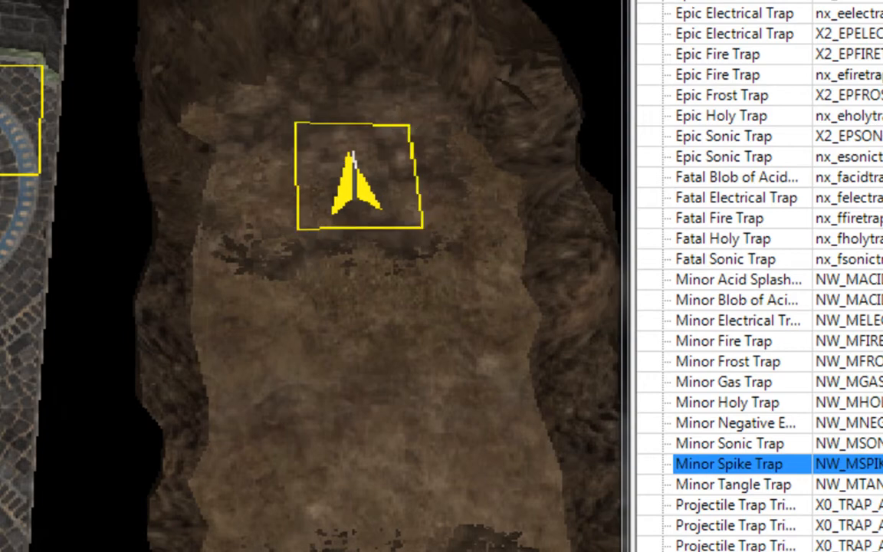
click(743, 464)
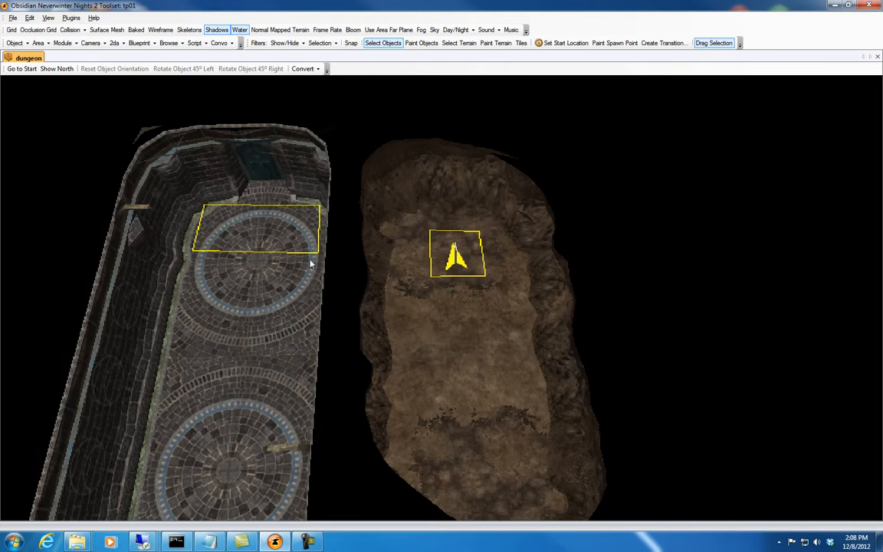
Select the trigger by the dungeon door and open the Legends Teleport Plugin's trigger instance setup for it.
click(278, 236)
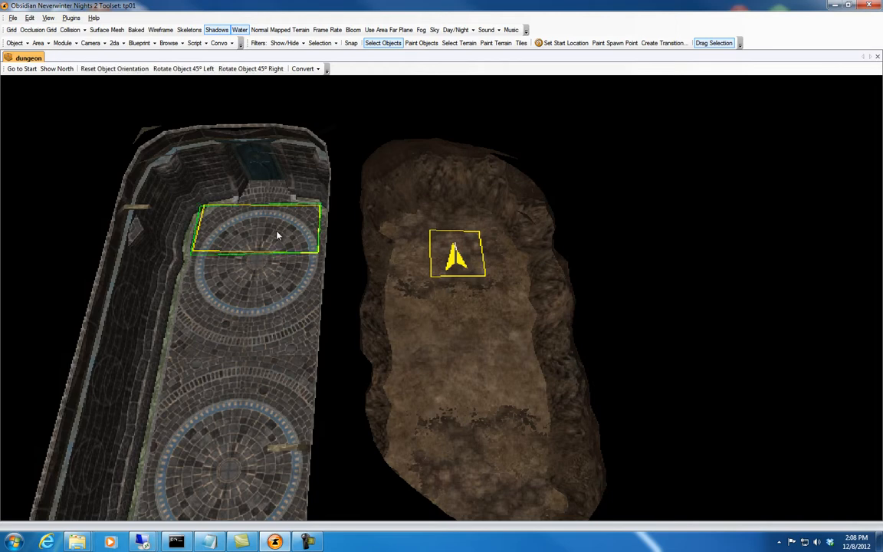
click(71, 18)
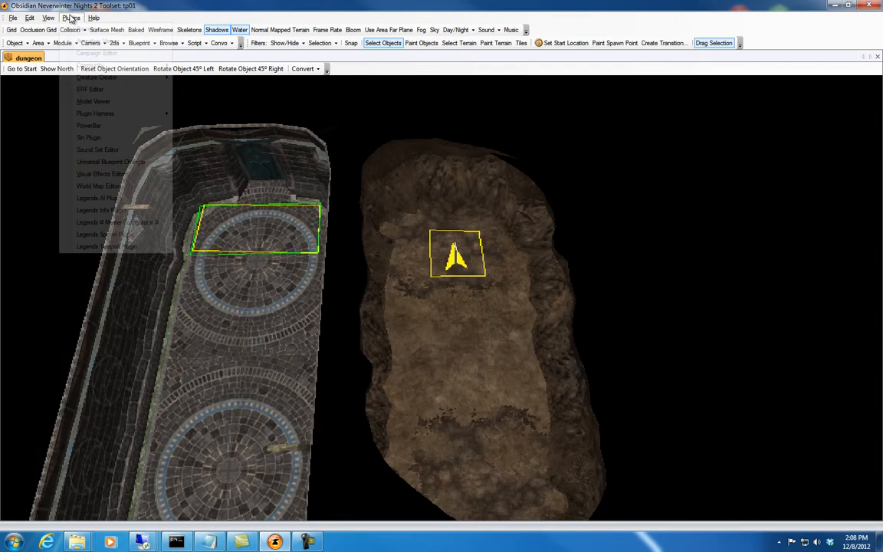
click(130, 246)
click(232, 163)
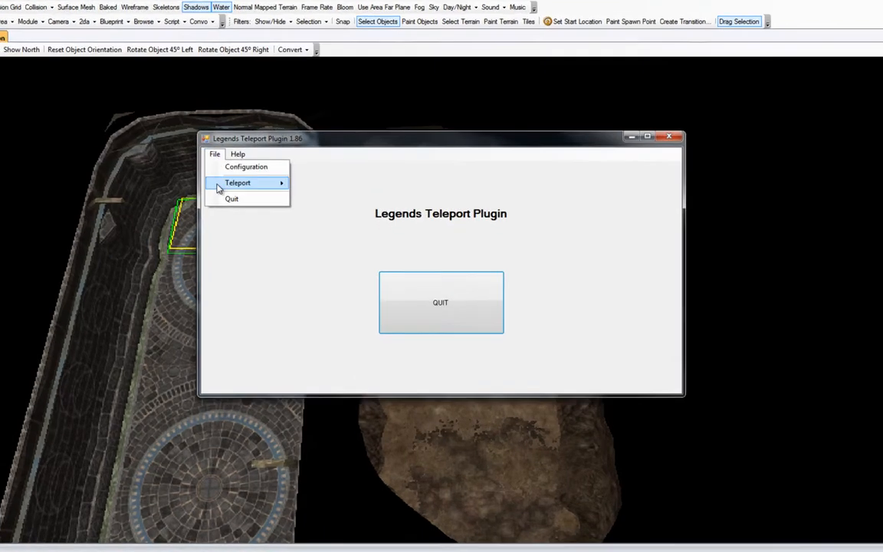
mouse_move(274, 195)
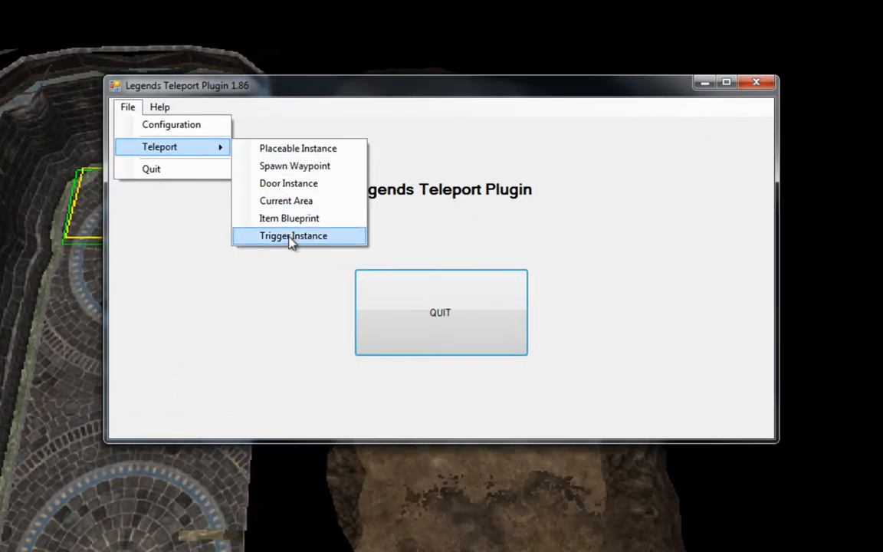
click(292, 238)
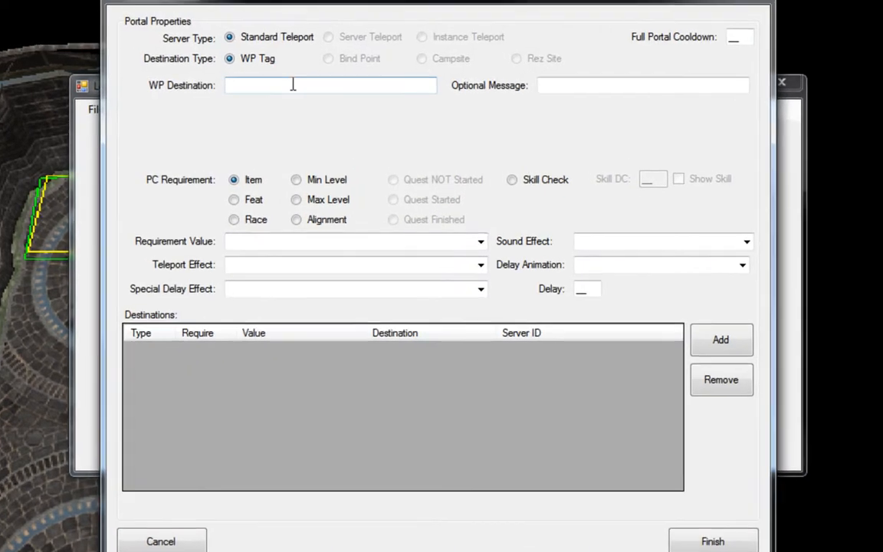
Set the portal's waypoint destination to pitin and its teleport effect to FX DOOR EXPLOSION.SEF.
text(pitin)
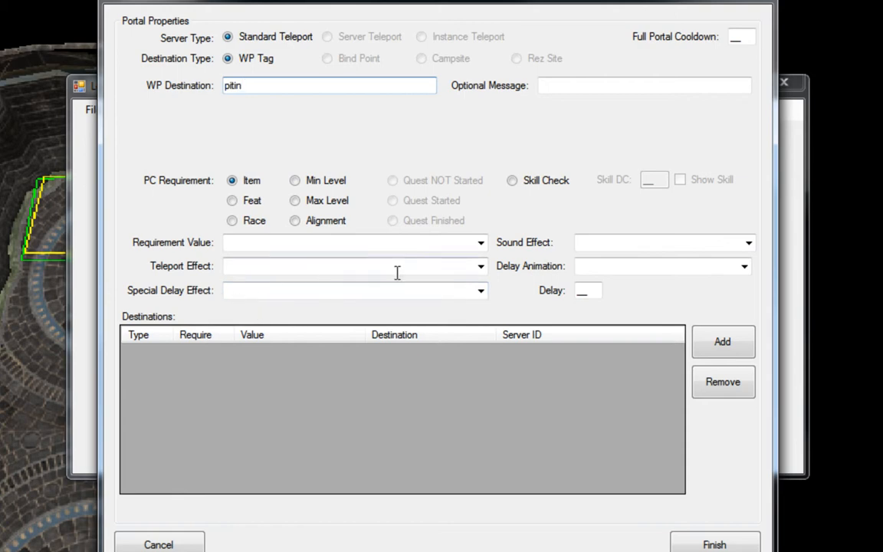
click(480, 266)
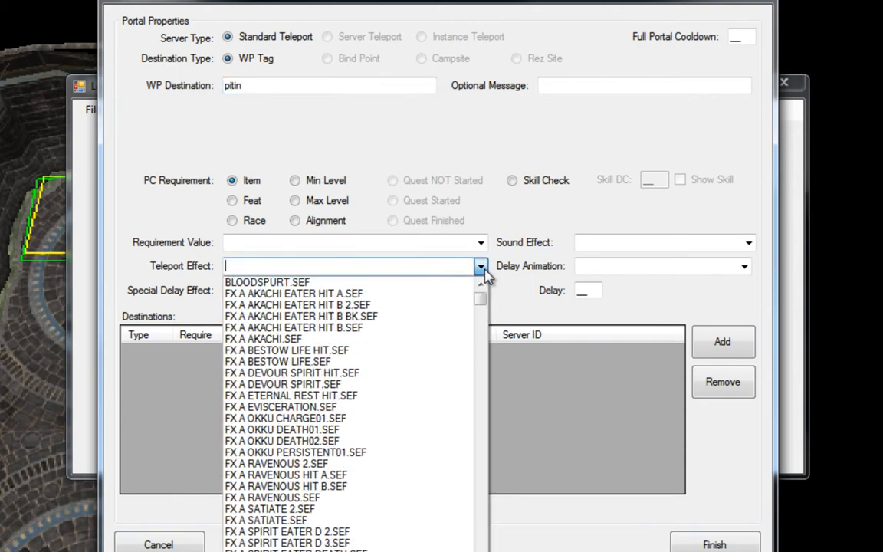
text(fx door)
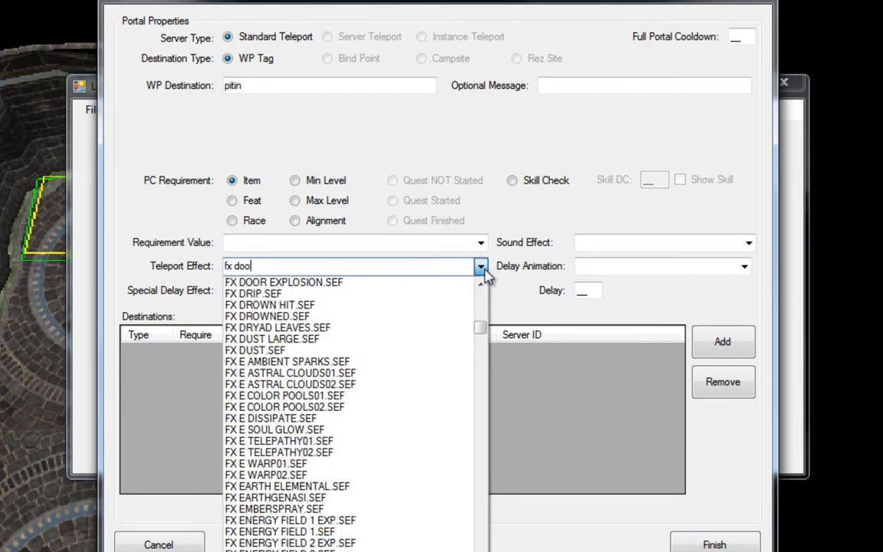
click(318, 284)
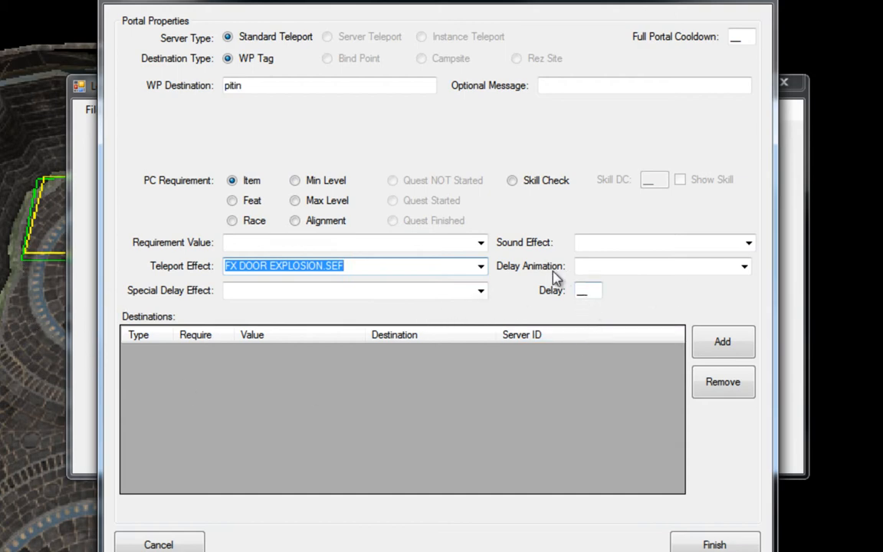
Set the portal's sound effect to cb_whirlwind.
click(749, 244)
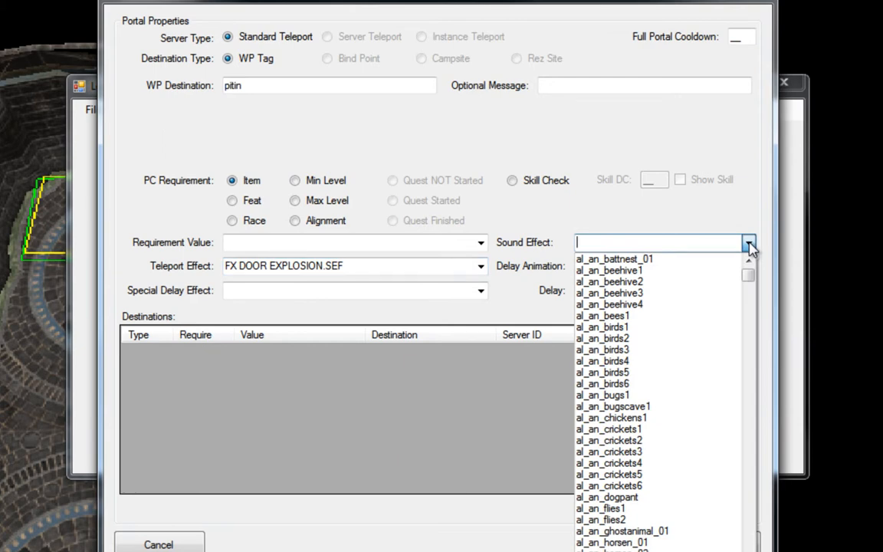
text(cb)
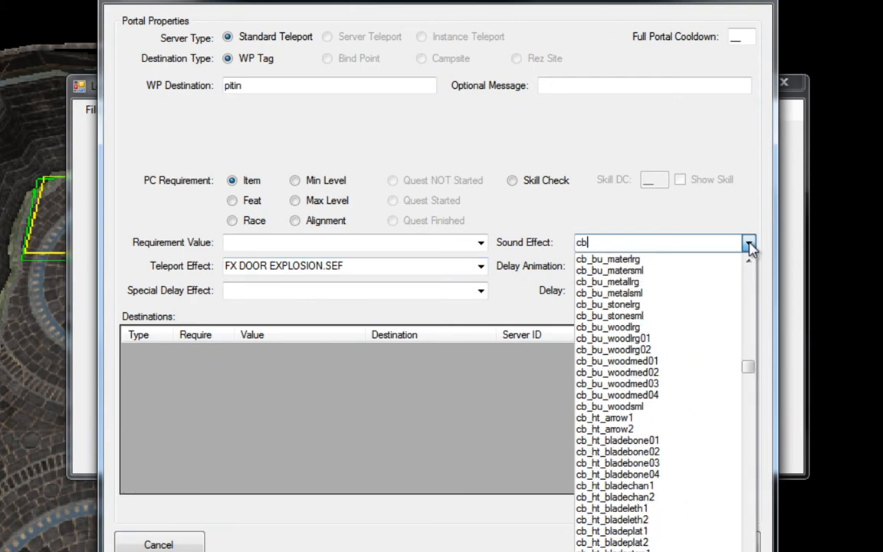
text(_wh)
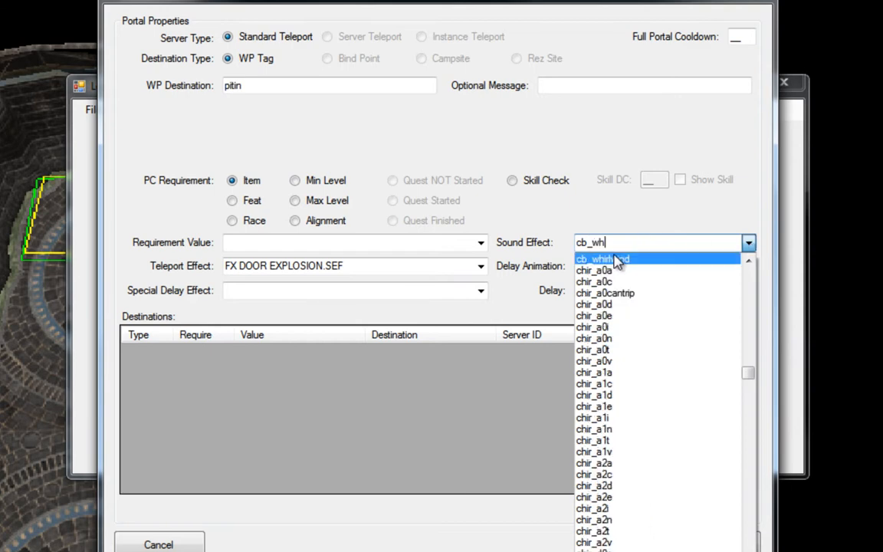
click(617, 259)
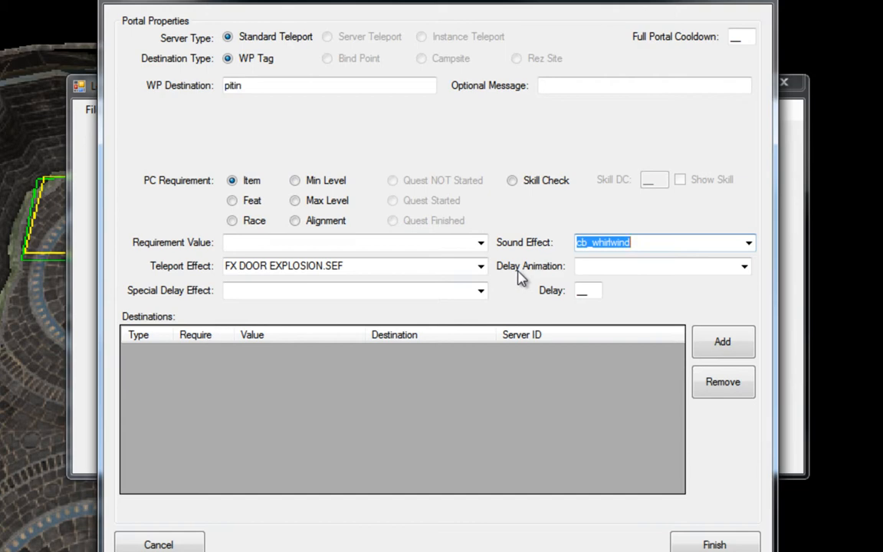
Enter the optional message "You've fallen into a pit!", add the pitin destination and finish the trigger's portal setup.
click(569, 86)
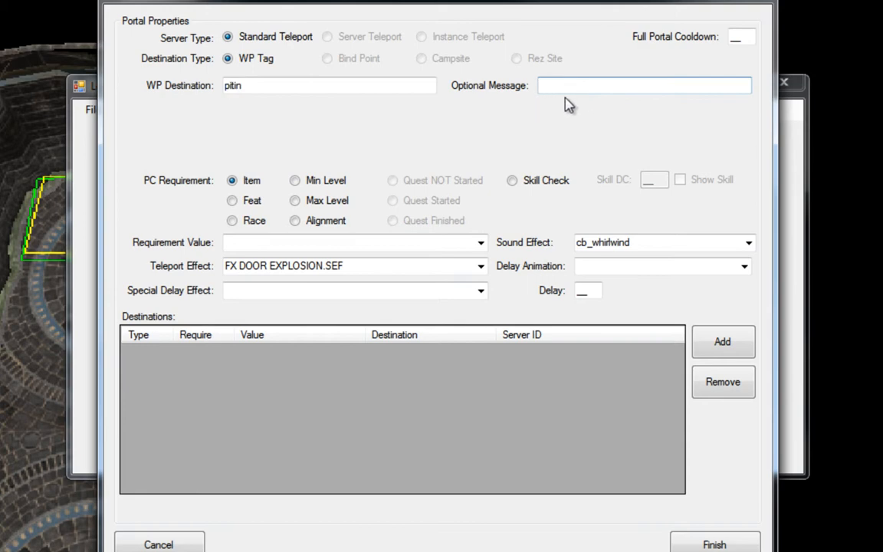
text(You've fallen into a pit!)
click(729, 345)
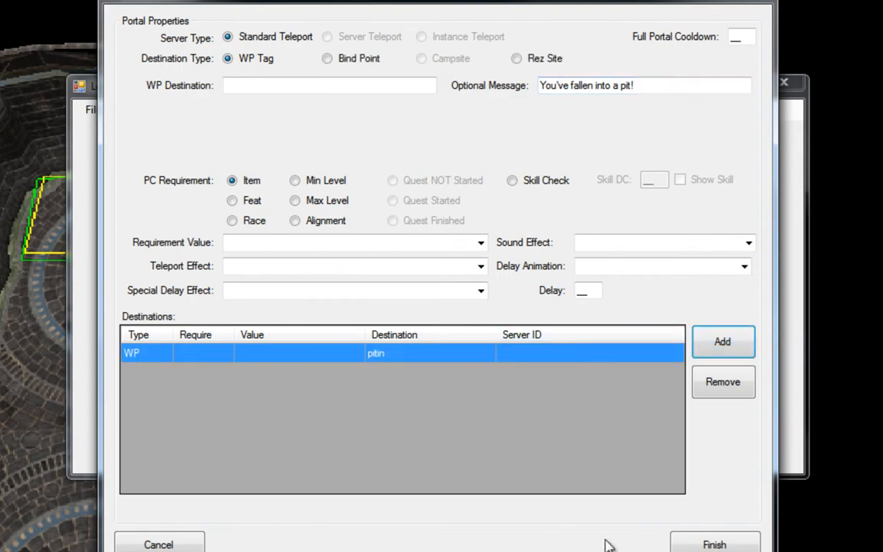
click(705, 546)
click(469, 348)
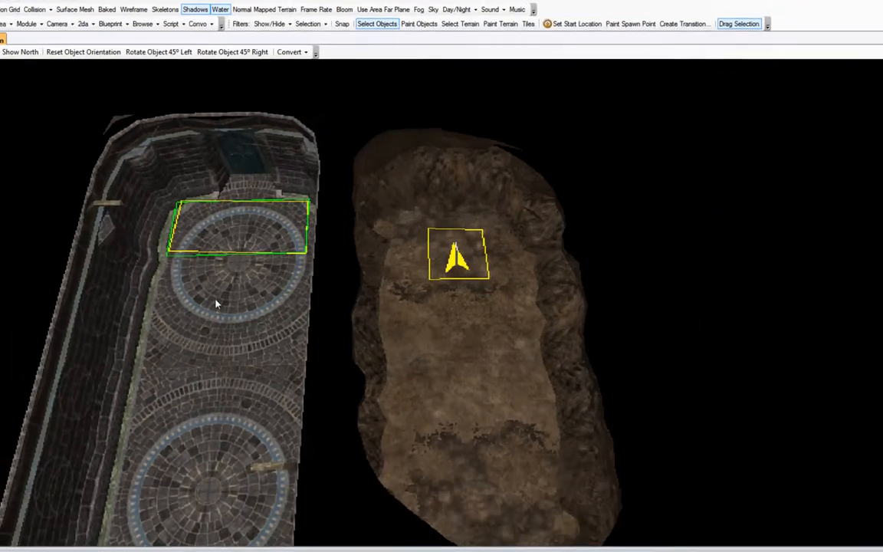
click(231, 311)
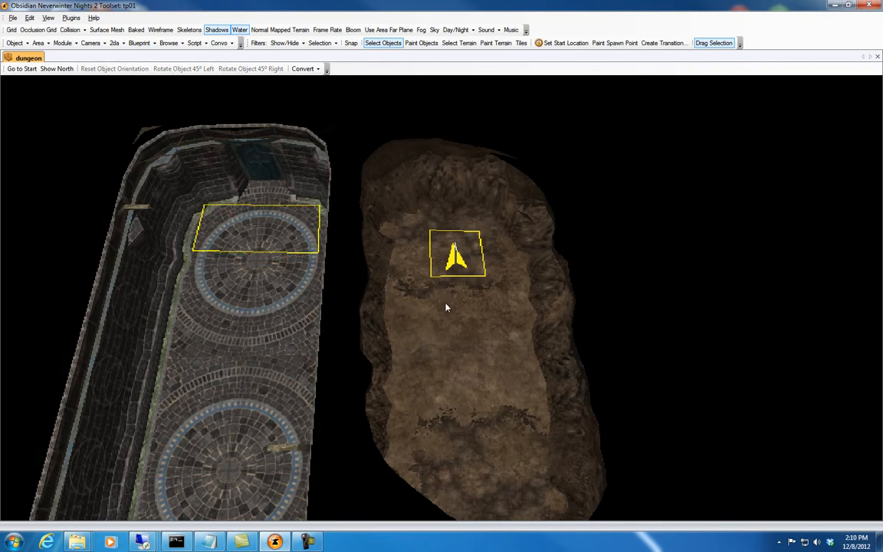
Place the root-like vines placeable against the cave's rear wall behind the waypoint and select it.
middle_drag(447, 321, 483, 291)
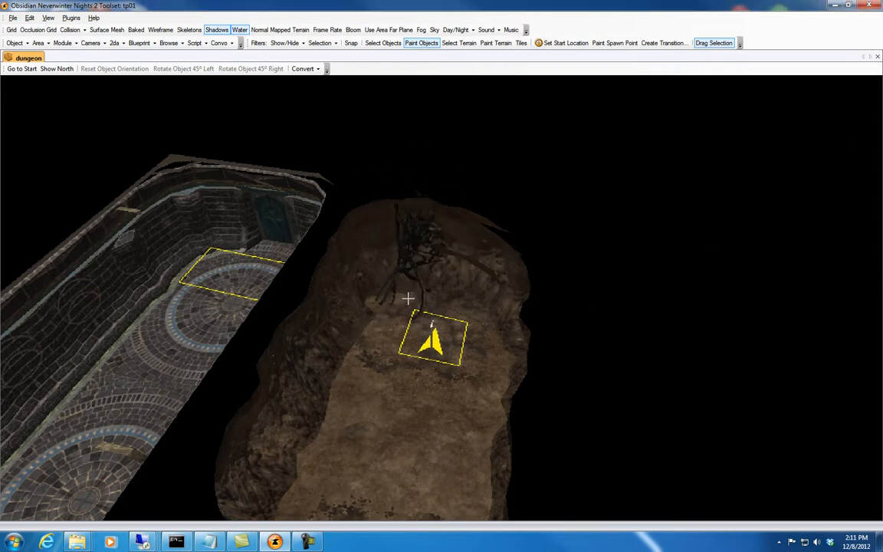
scroll(406, 289, up, 6)
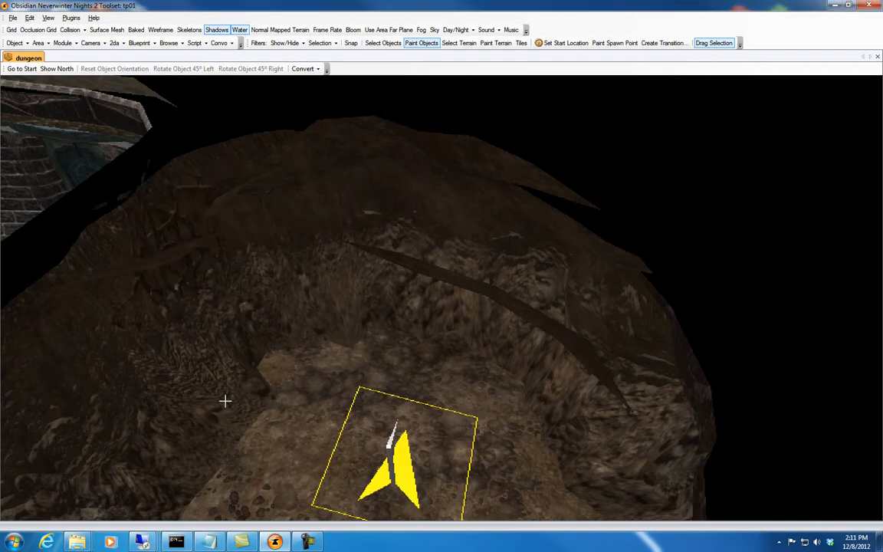
middle_drag(255, 399, 245, 351)
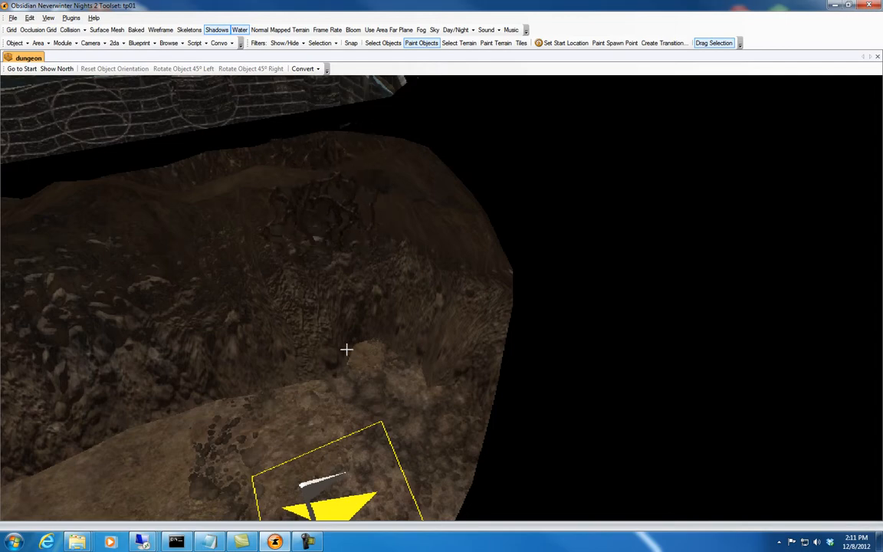
key(Escape)
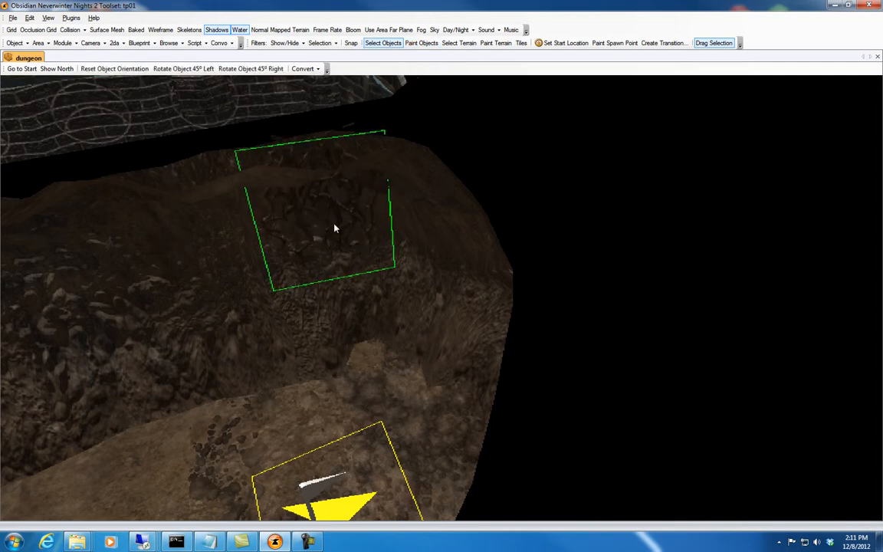
middle_drag(339, 231, 431, 279)
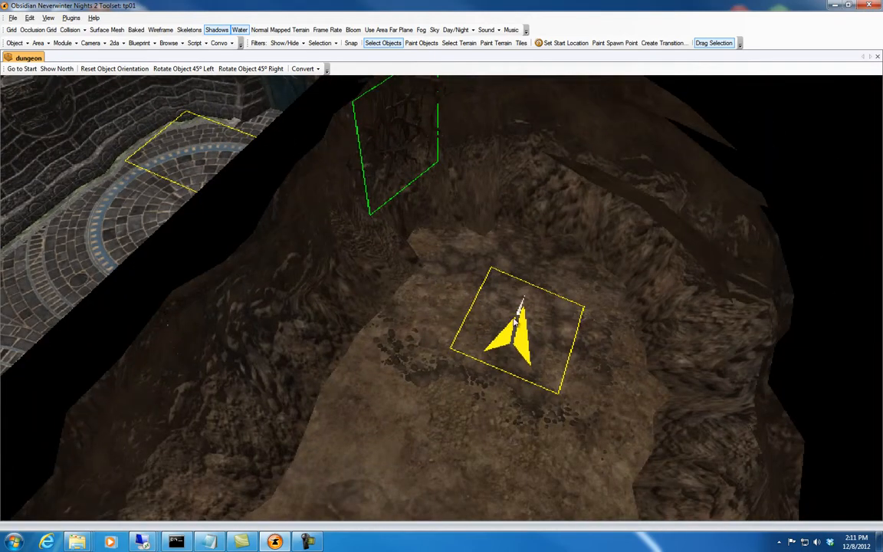
Copy the cave waypoint and paste it on the dungeon floor just in front of the door trigger.
click(515, 324)
middle_drag(289, 293, 343, 302)
key(ctrl+v)
click(355, 282)
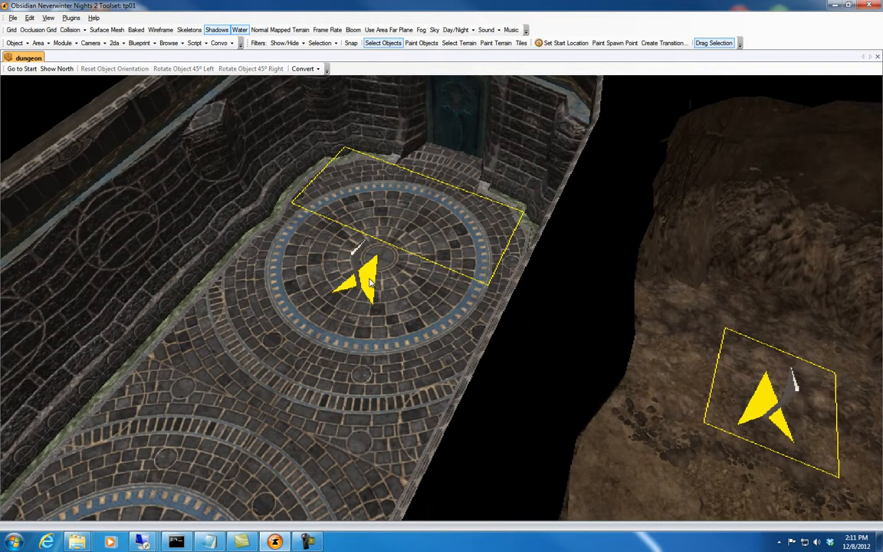
Rotate the pasted dungeon waypoint so it faces away from the door, and deselect it.
shift+right_drag(519, 303, 534, 303)
drag(355, 295, 369, 279)
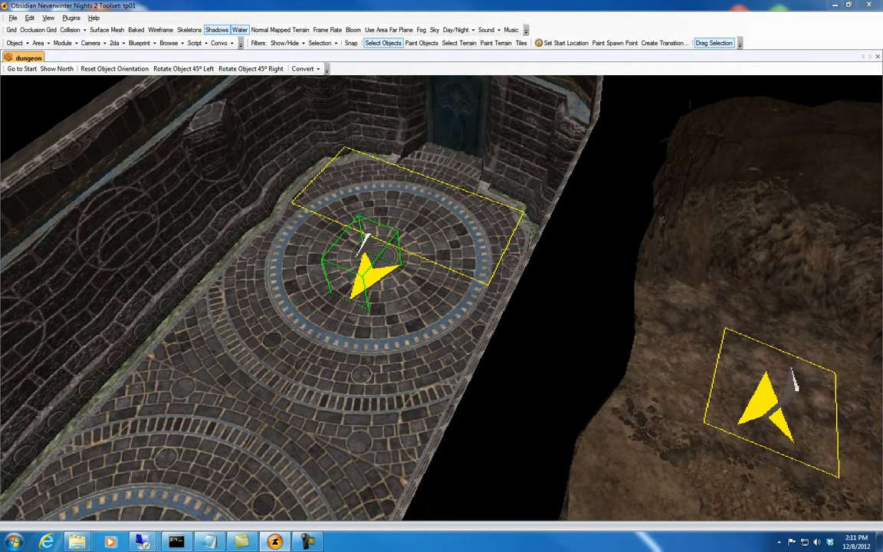
click(302, 319)
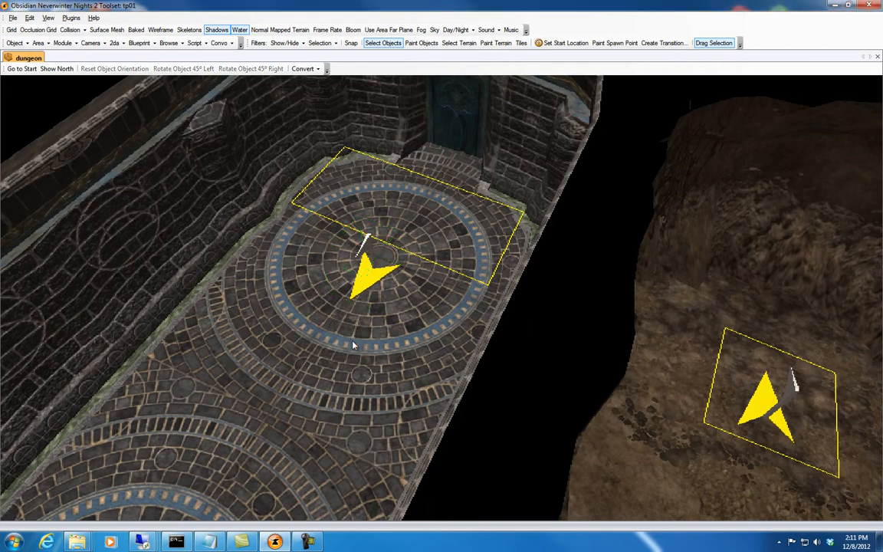
ctrl+drag(353, 355, 323, 341)
mouse_move(323, 342)
middle_down()
mouse_move(265, 294)
mouse_move(331, 332)
middle_up()
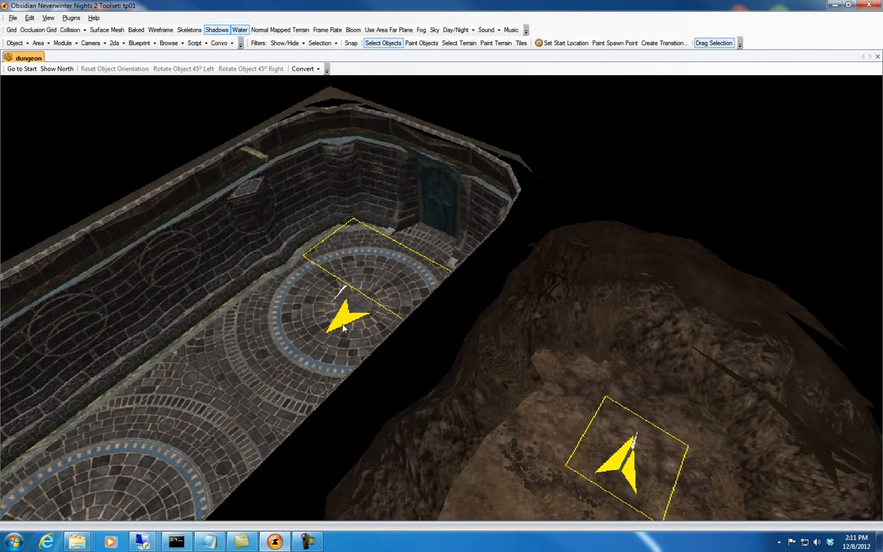
Select the vines placeable on the cave wall and open the Legends Teleport Plugin's placeable instance setup for it.
click(540, 280)
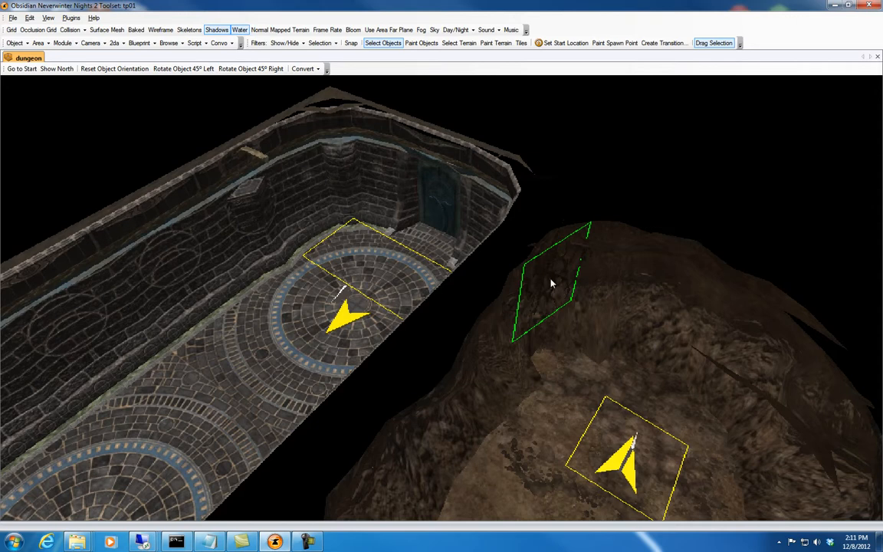
click(73, 18)
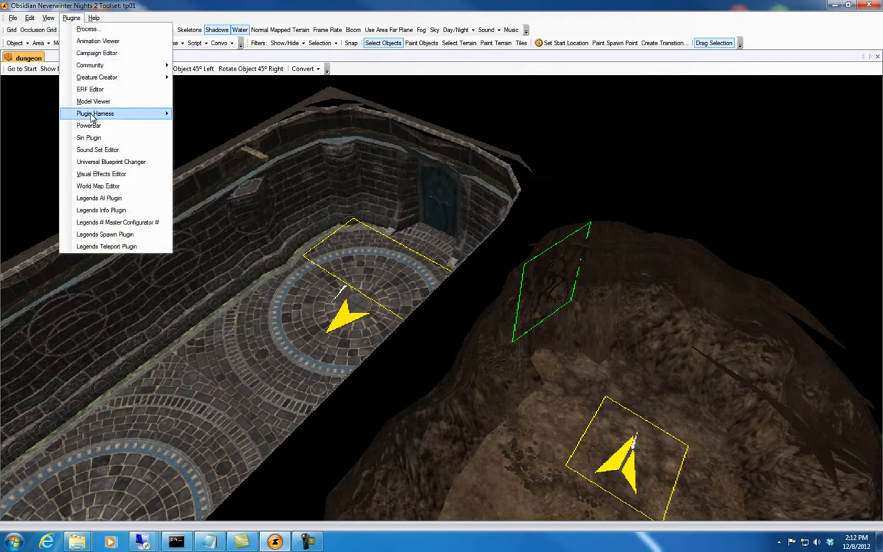
click(106, 246)
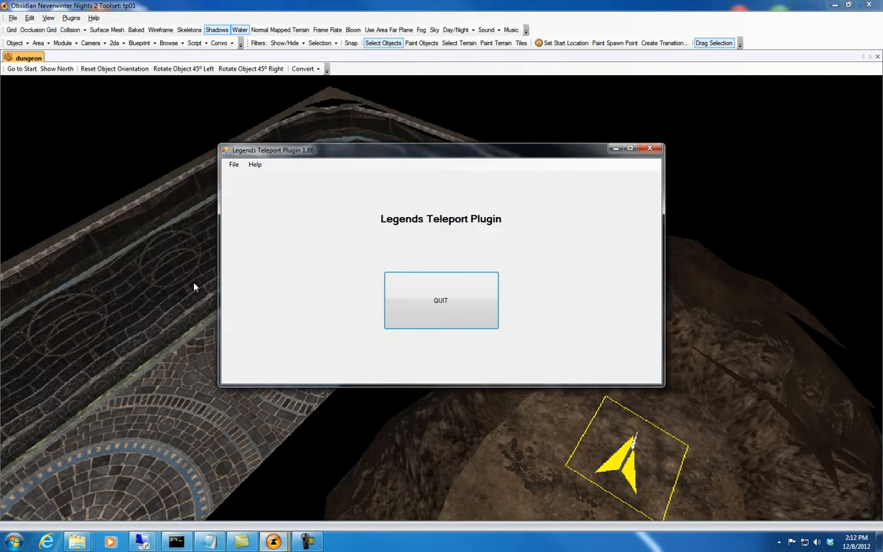
click(232, 165)
mouse_move(253, 190)
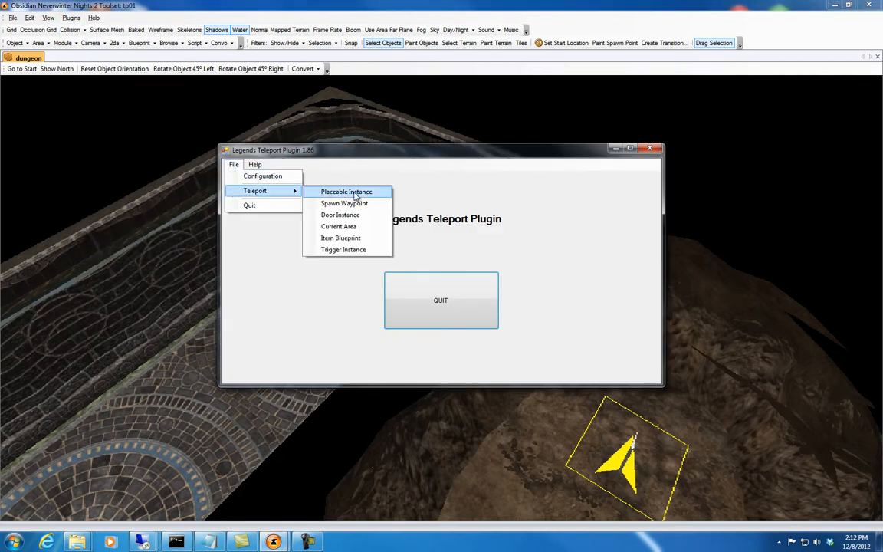
click(351, 191)
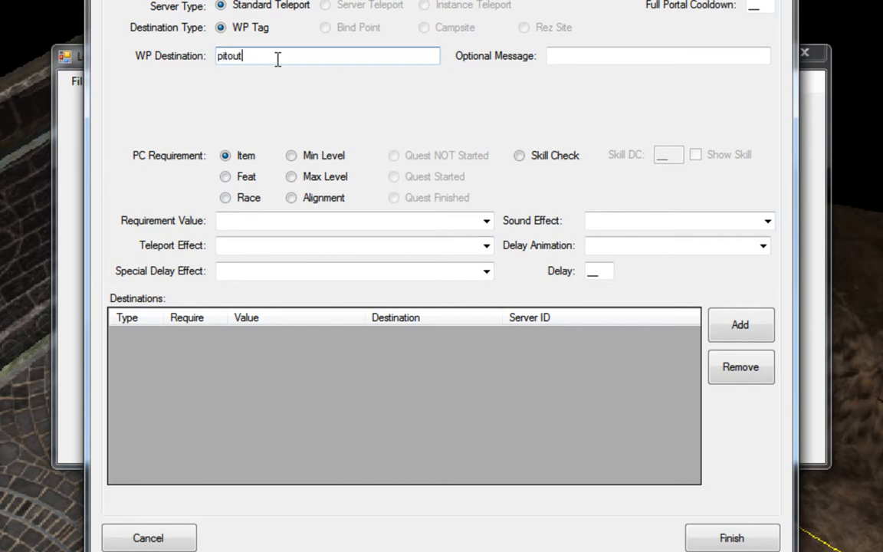
Set the portal's waypoint destination to pitout and its optional message to "You've climbed out of the pit!".
click(557, 62)
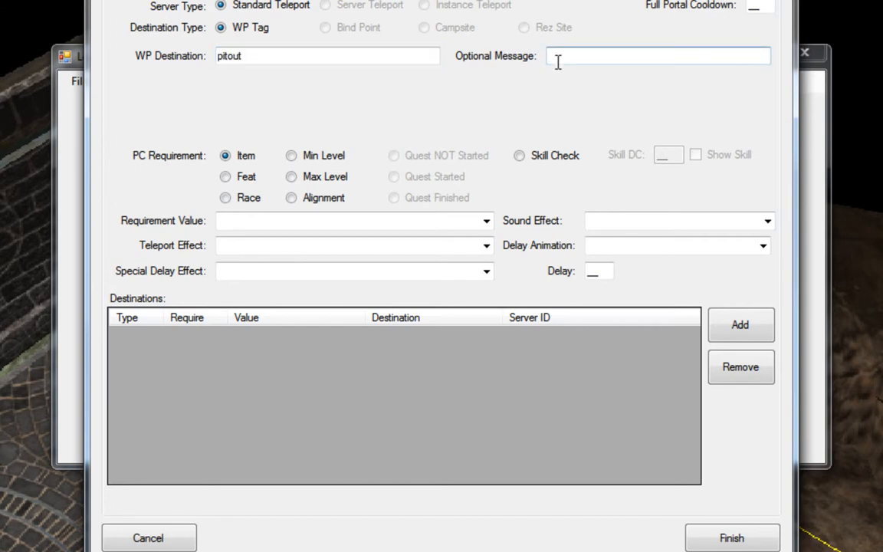
text(You've clinbed)
text(mbed out of the)
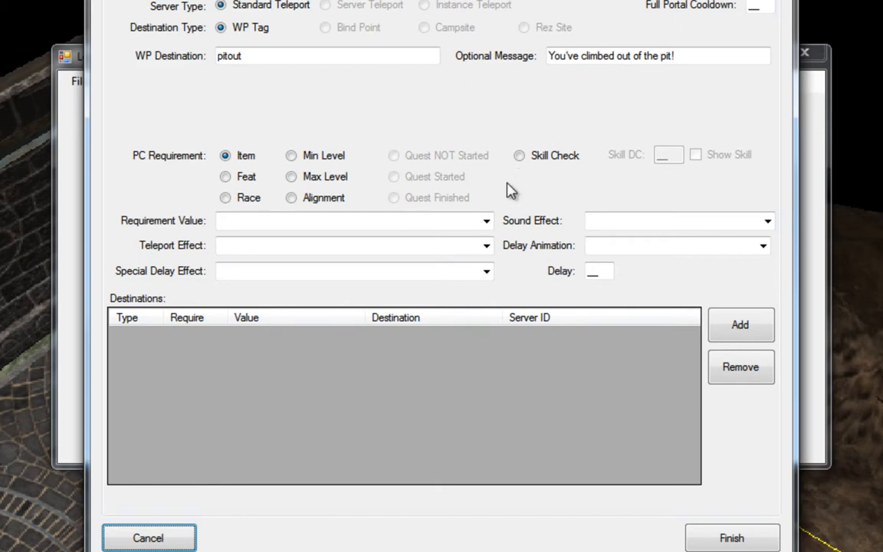
Require a Survival skill check with a skill DC of 16 and enable Show Skill for the portal.
click(520, 157)
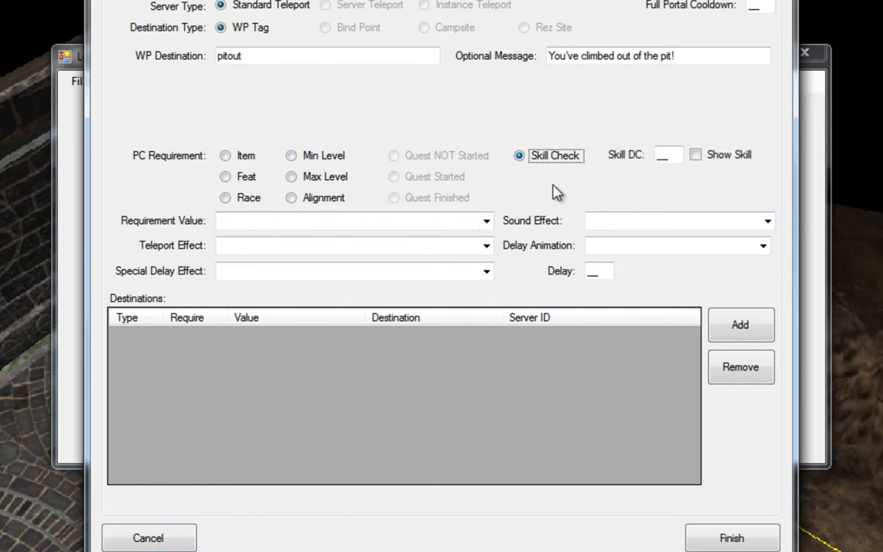
click(661, 156)
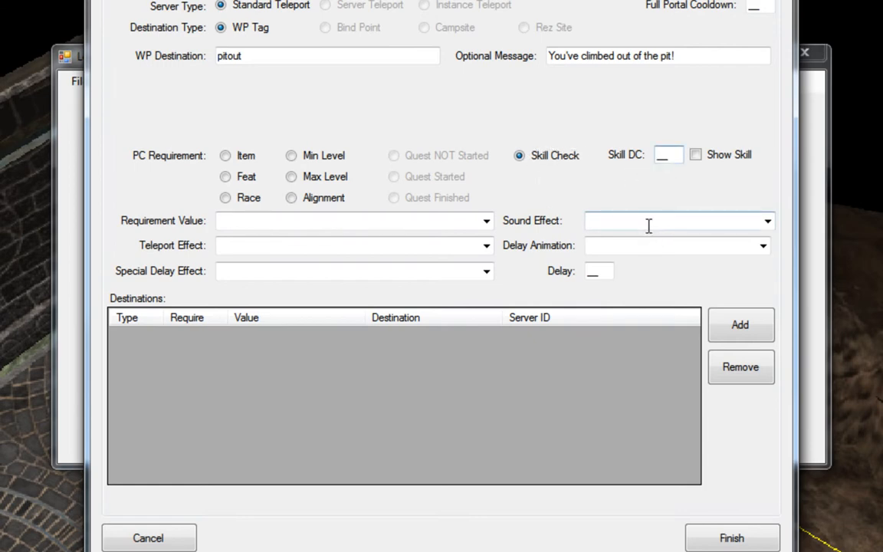
drag(672, 159, 617, 165)
text(16)
click(696, 155)
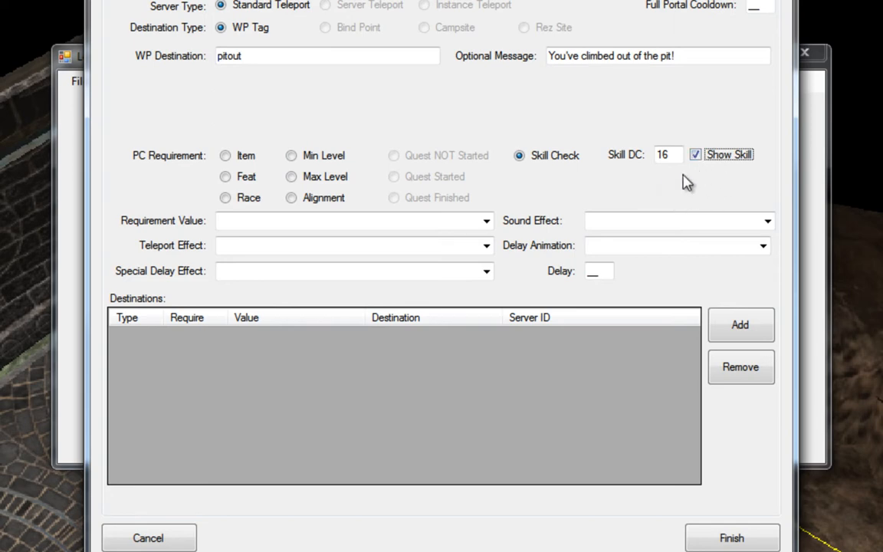
click(486, 221)
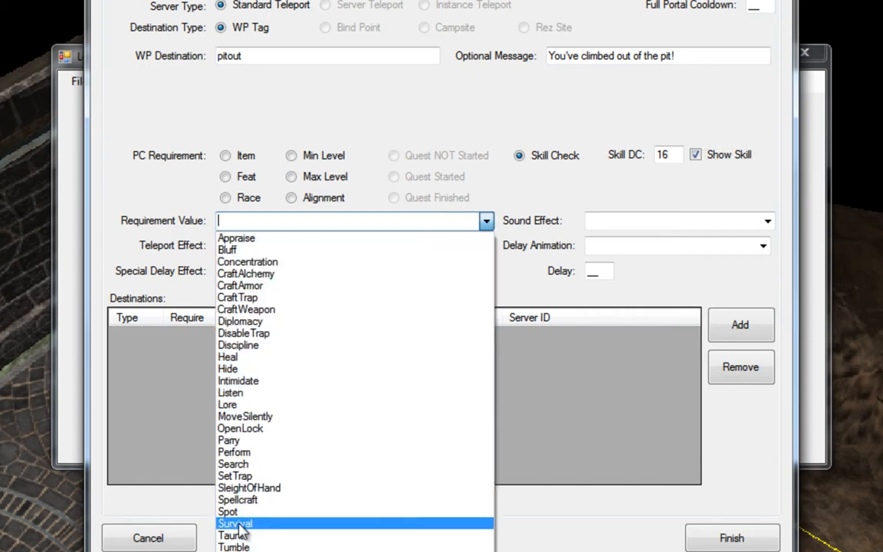
click(299, 523)
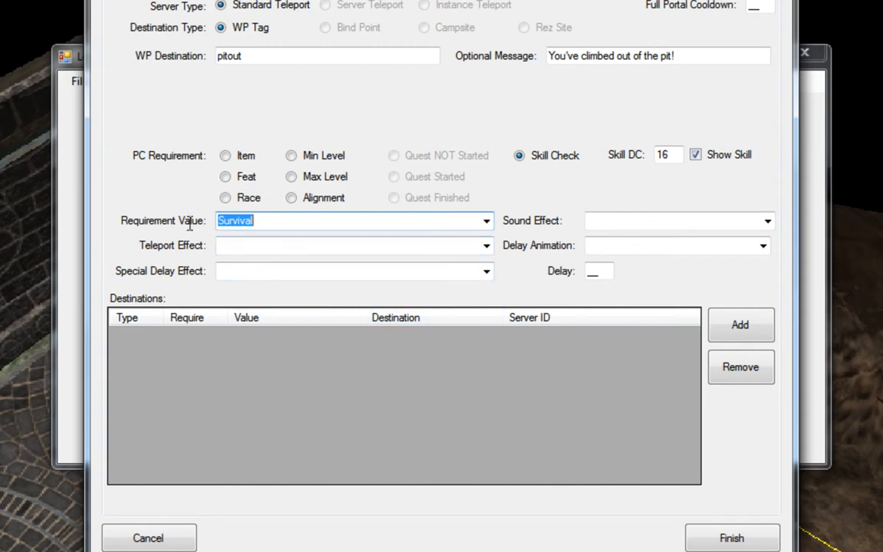
Add the pitout destination to the portal, finish the placeable's setup and close the teleport plugin.
click(733, 326)
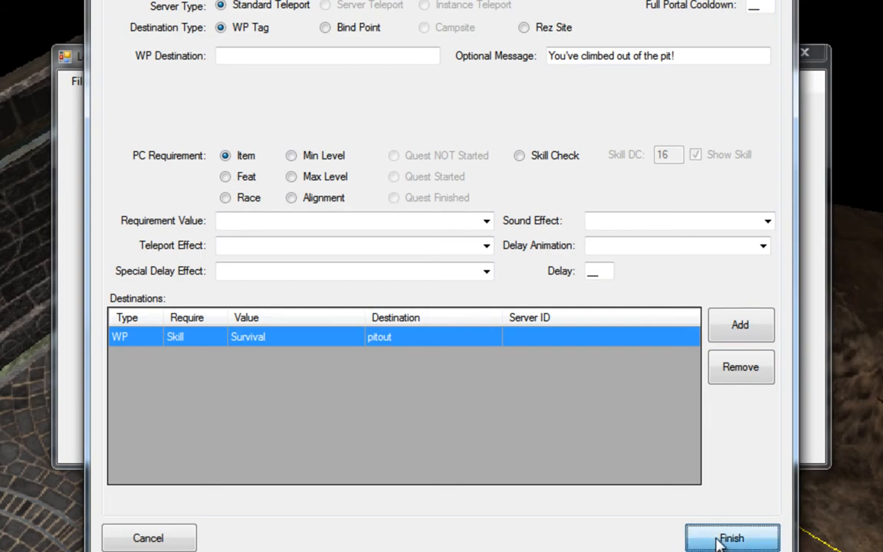
click(748, 539)
click(370, 277)
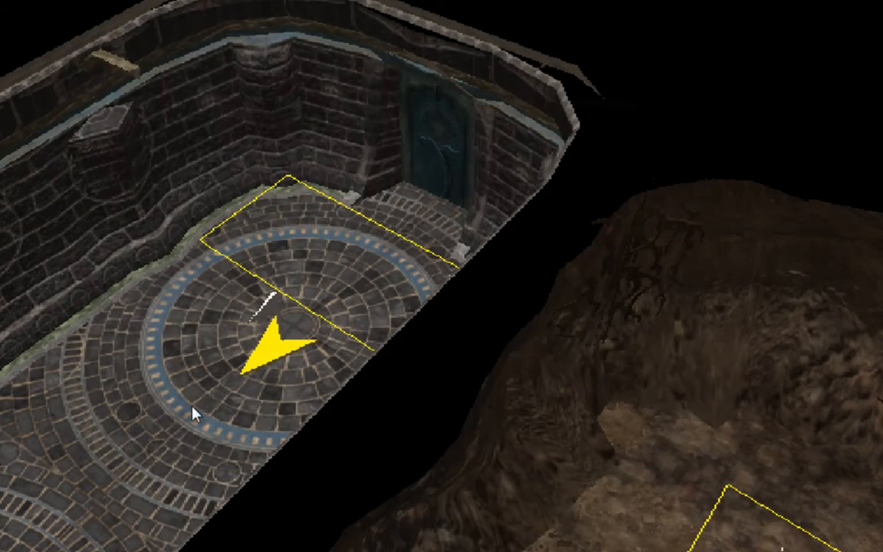
middle_drag(191, 414, 398, 339)
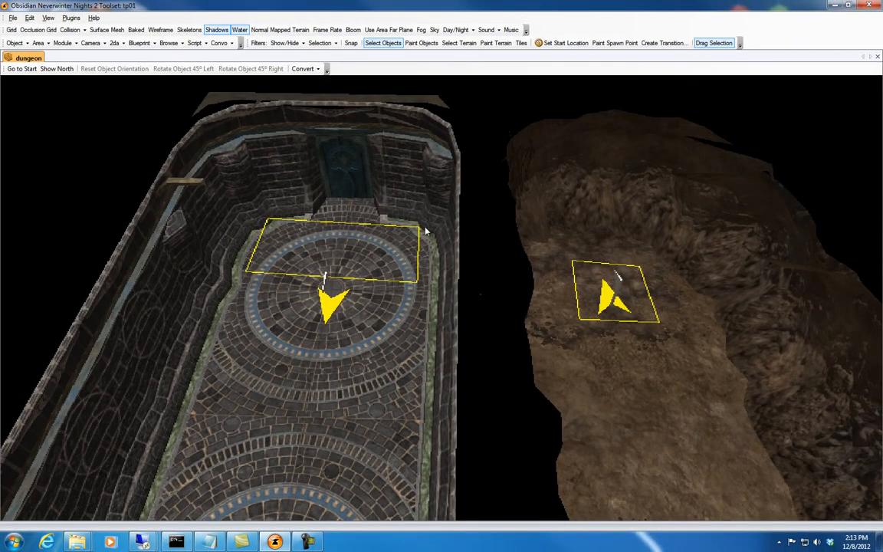